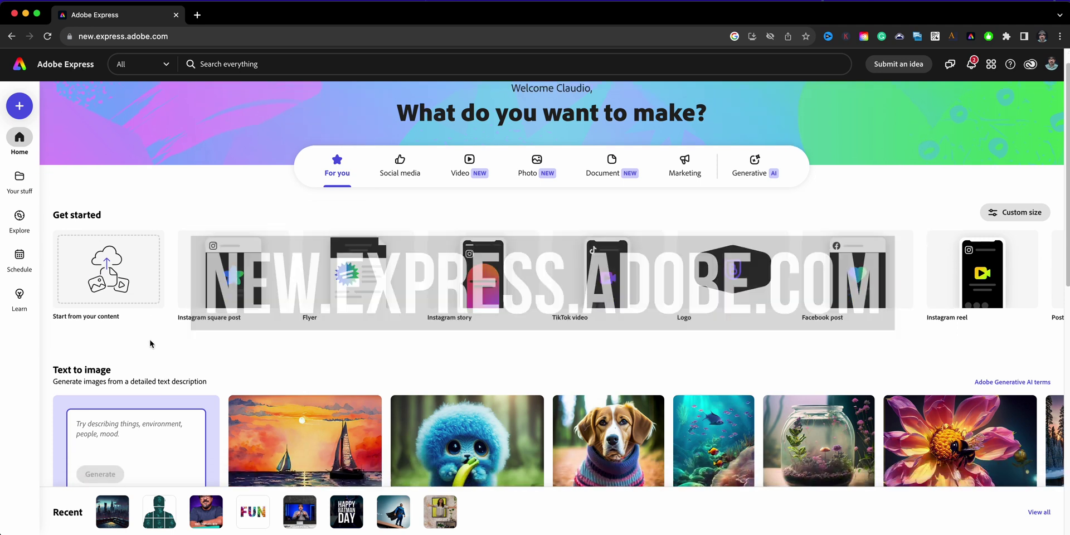
# Scroll through the Adobe Express home page to browse its offerings
pyautogui.scroll(-2, 151, 337)
pyautogui.scroll(-5, 150, 343)
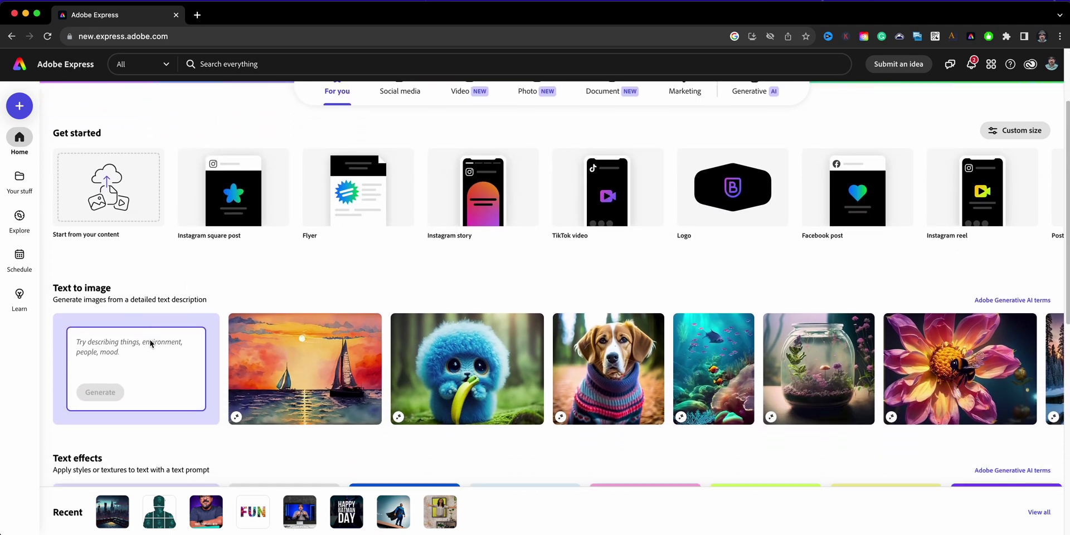
pyautogui.scroll(-1, 151, 343)
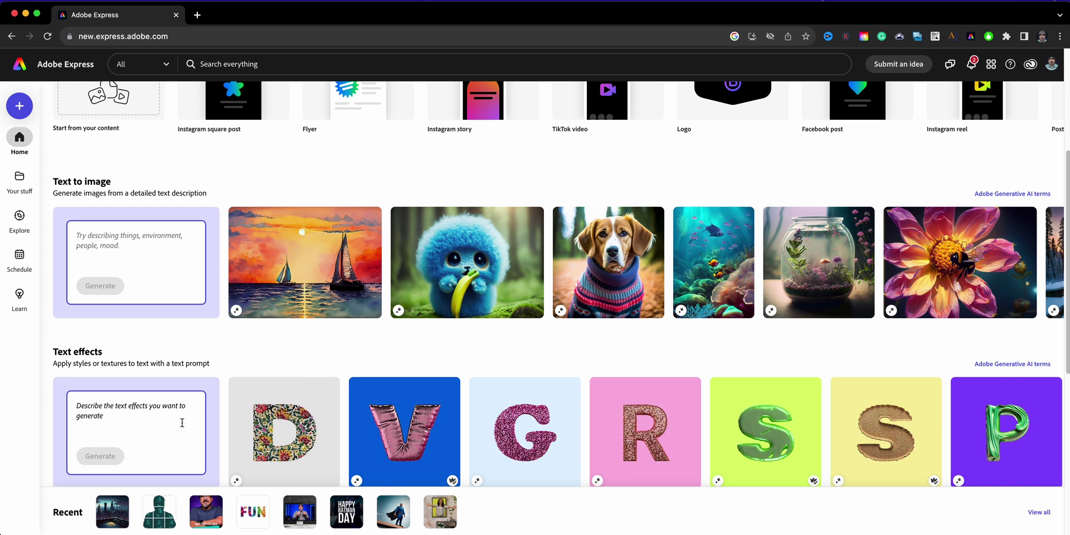
pyautogui.scroll(3, 182, 423)
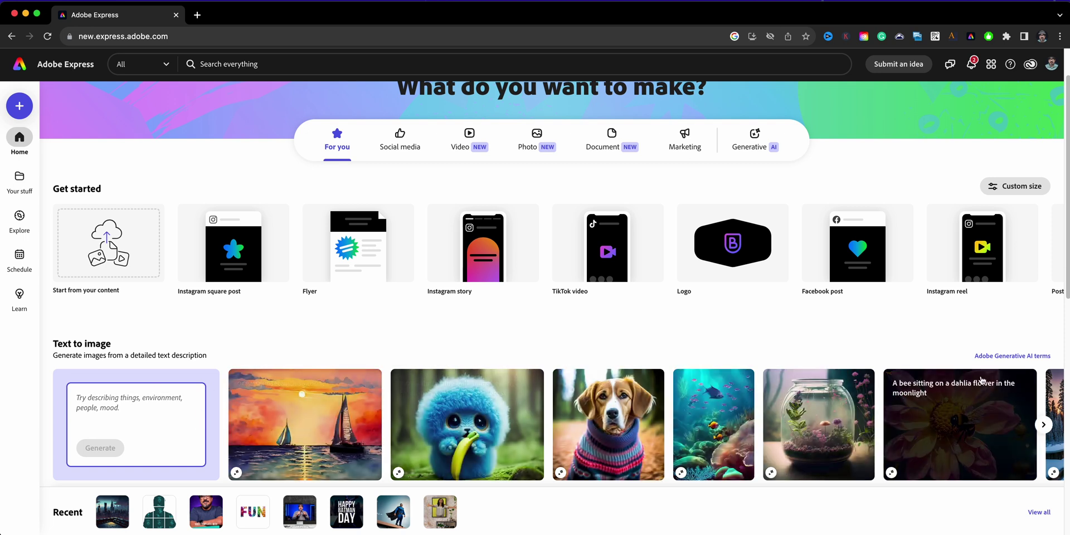
pyautogui.scroll(-1, 947, 396)
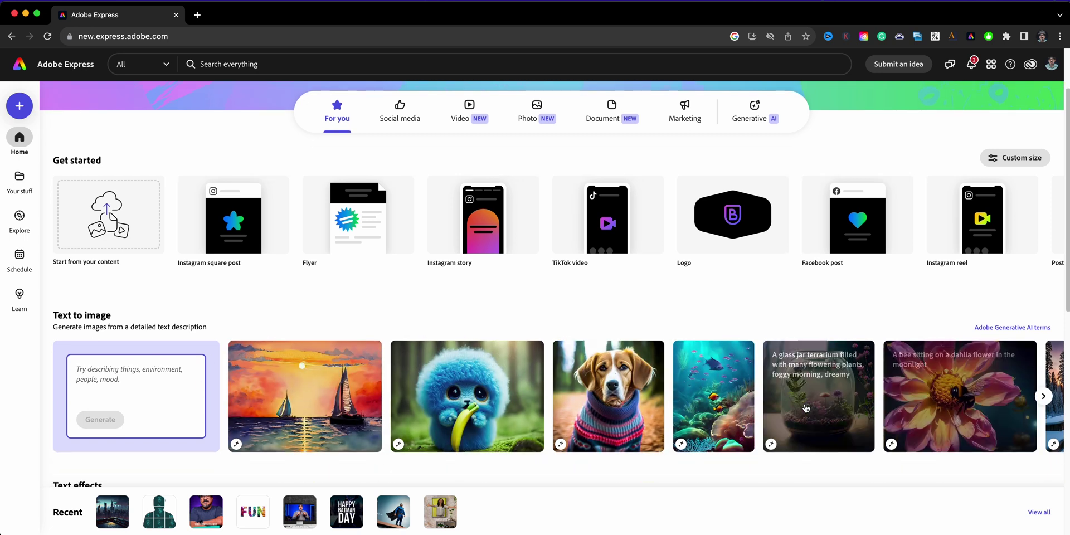
pyautogui.scroll(3, 496, 321)
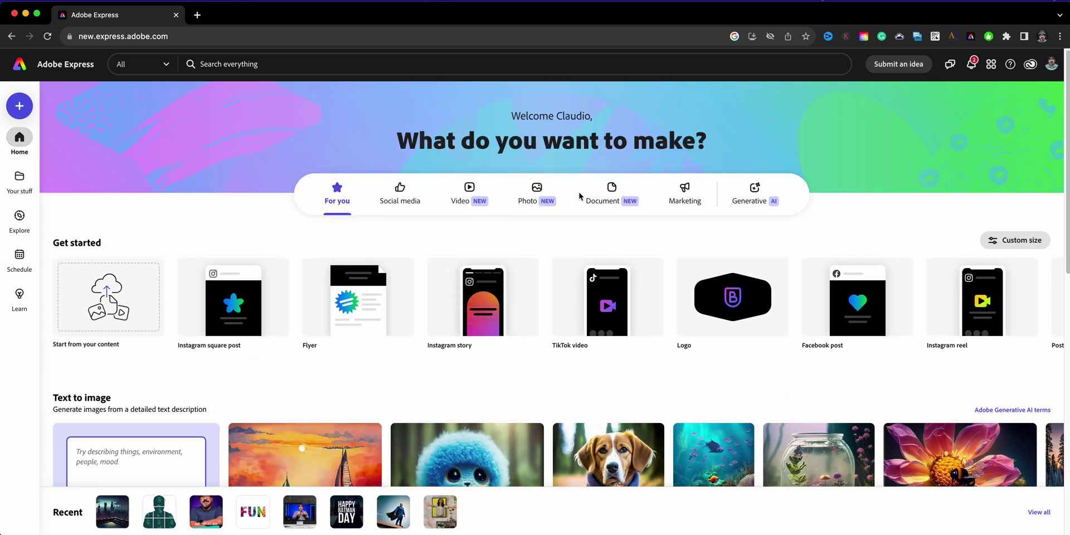
# Show the Generative AI category and paste the ledge-over-Gotham-at-night prompt into Text to image
pyautogui.click(759, 195)
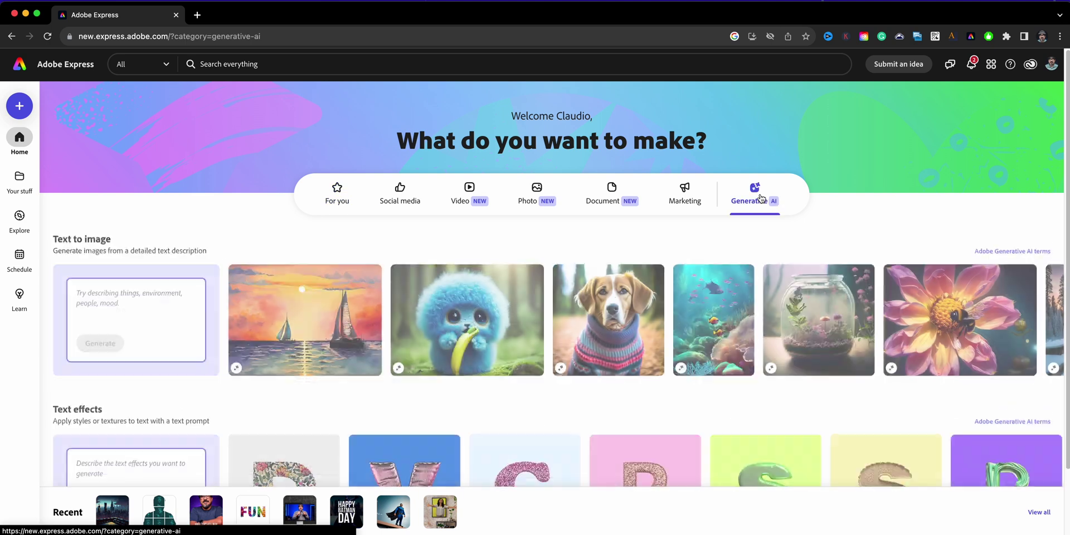
pyautogui.scroll(-2, 686, 338)
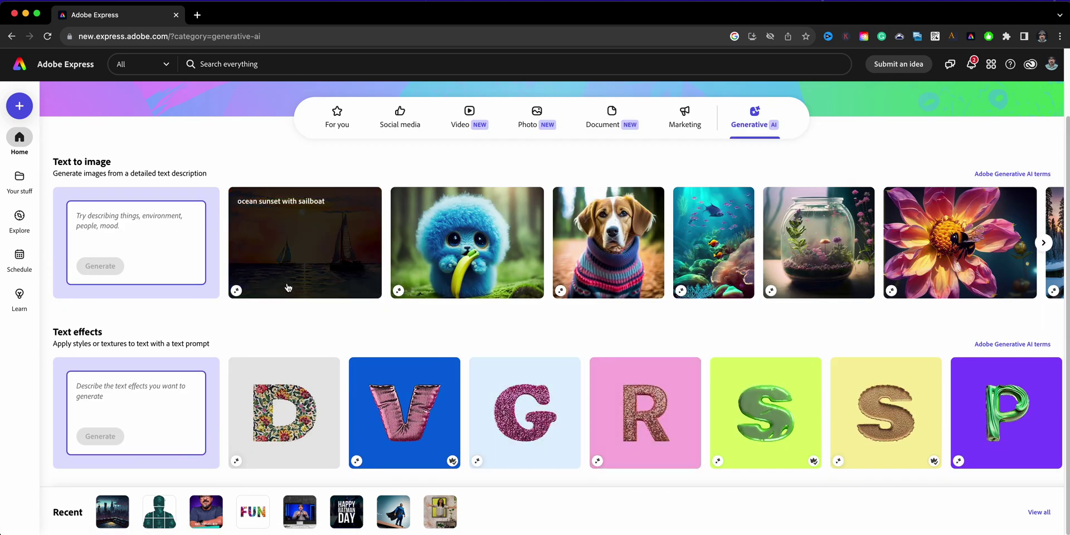
pyautogui.scroll(2, 268, 294)
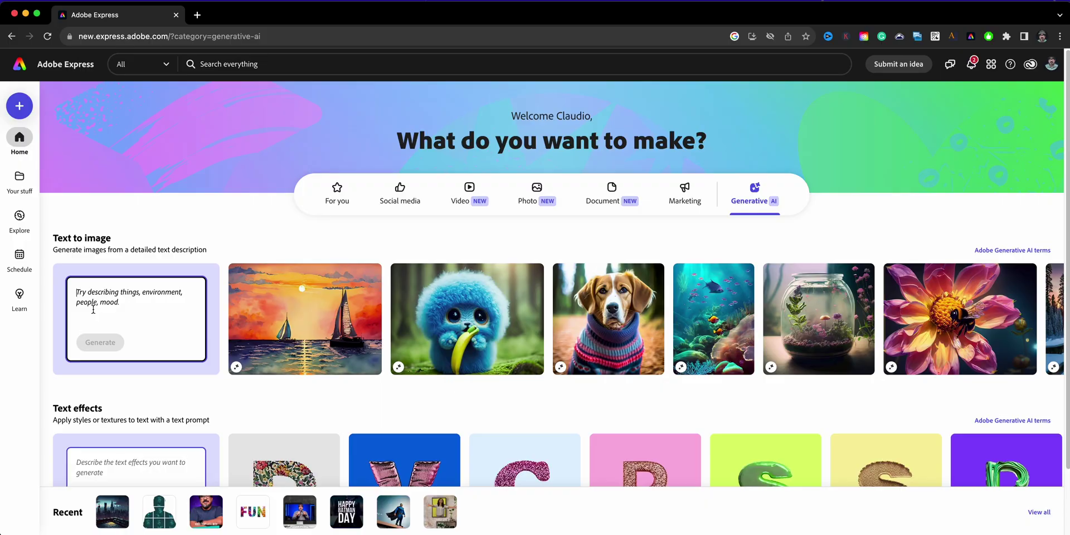
pyautogui.write('ledge overlooking gotham city on a dark night')
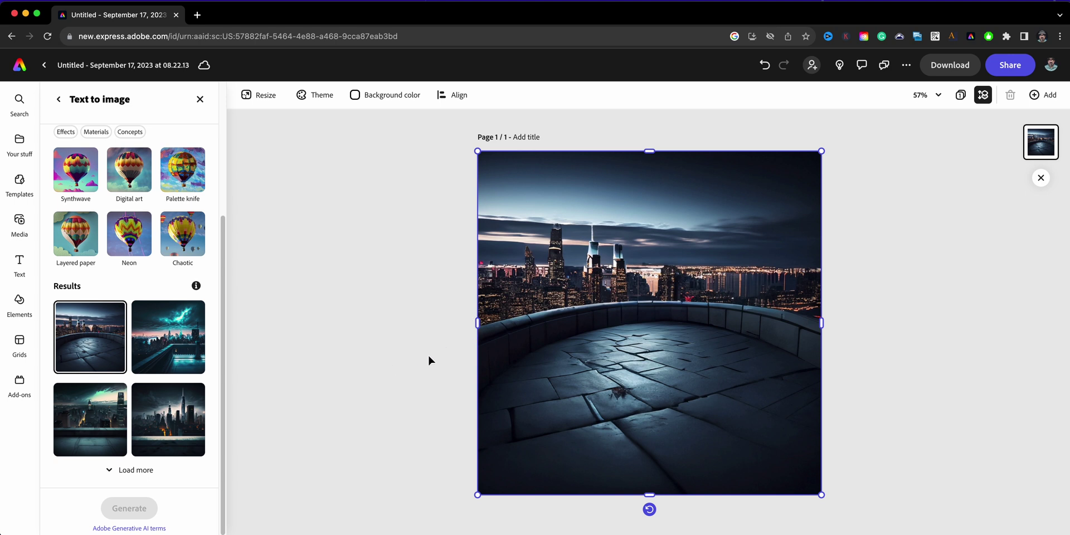
# Load more generated results and try the orange-lit skyline on the canvas
pyautogui.click(151, 472)
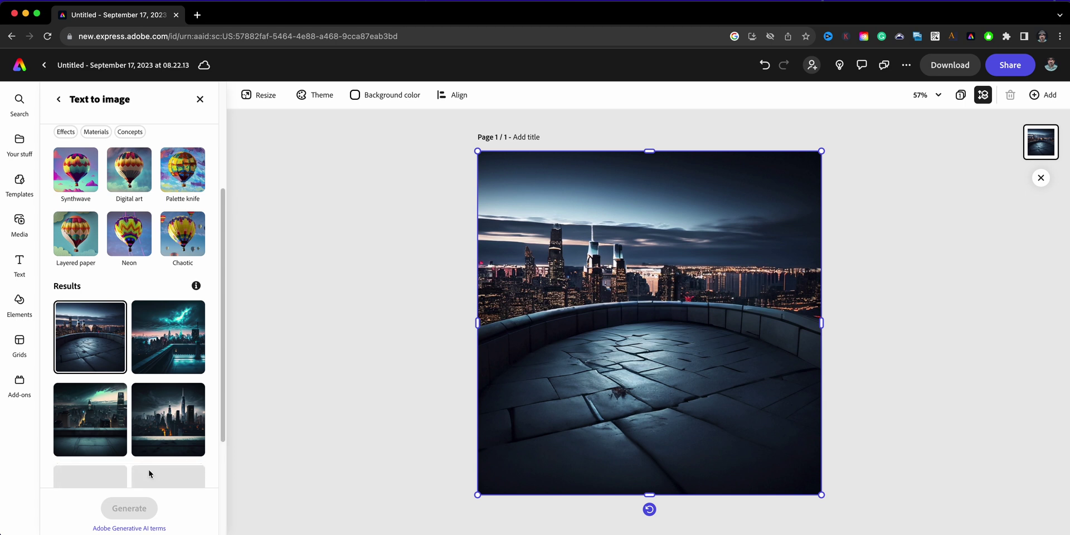
pyautogui.scroll(-4, 187, 401)
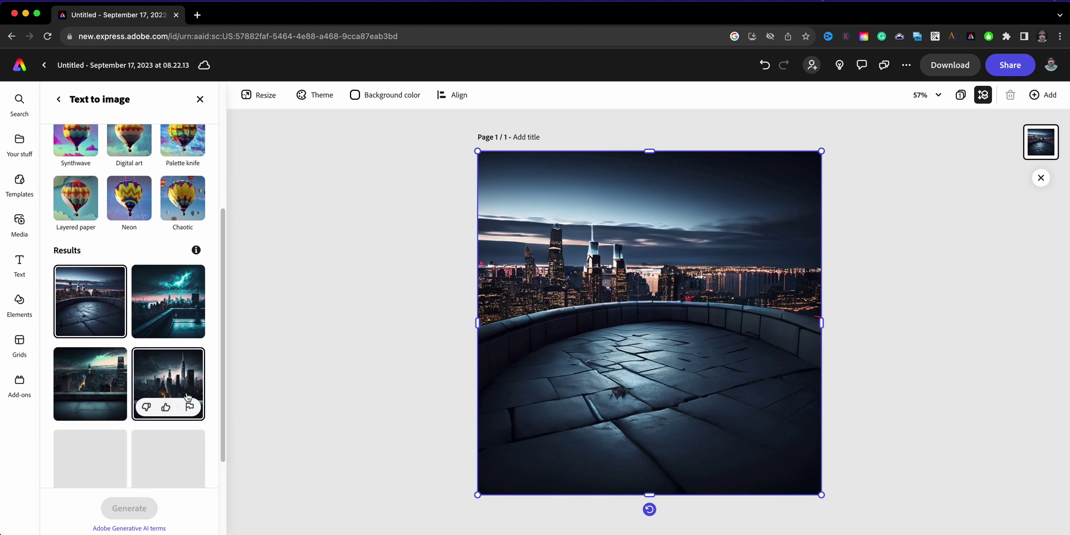
pyautogui.scroll(-1, 183, 403)
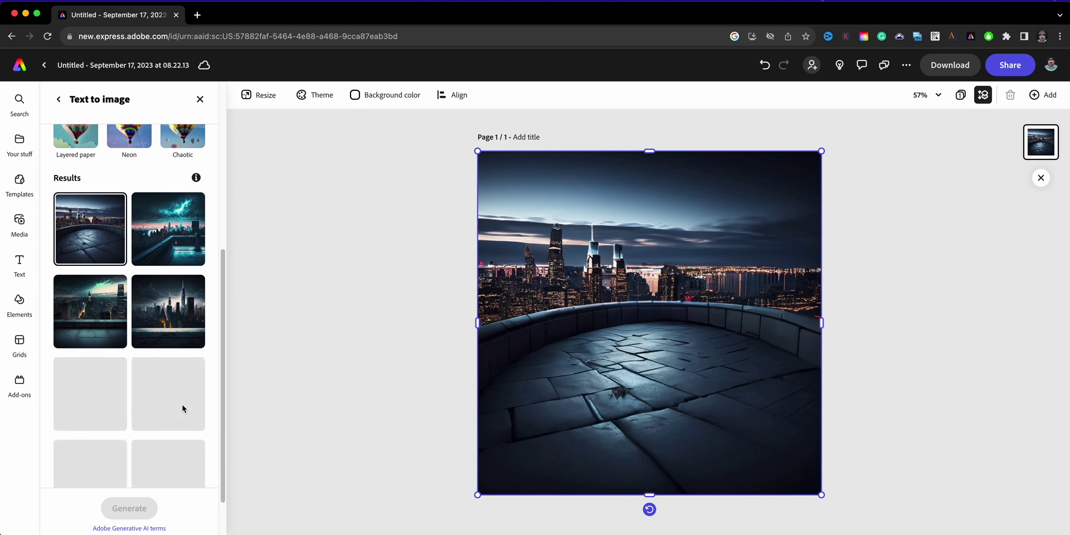
pyautogui.scroll(-2, 182, 409)
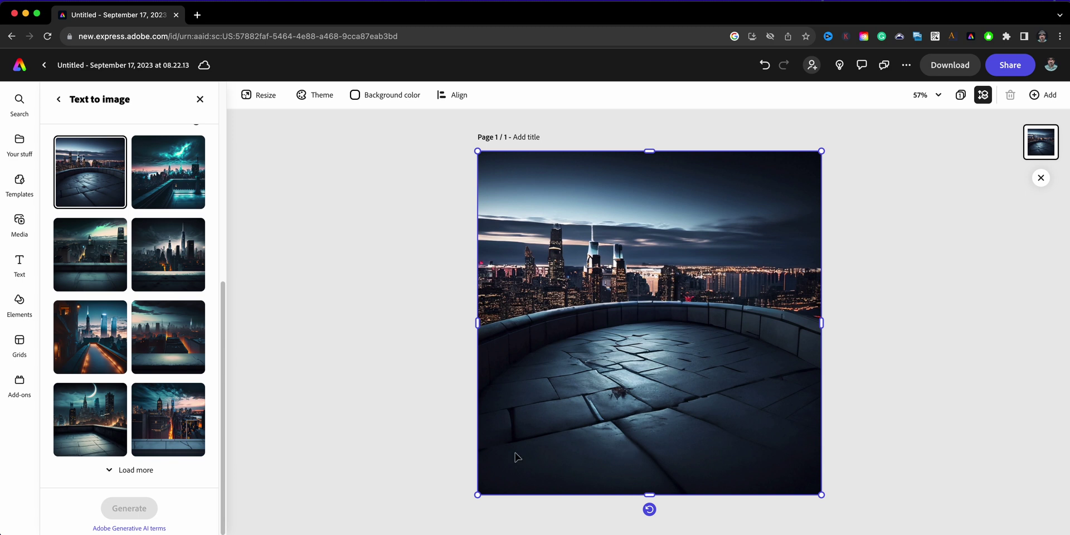
pyautogui.click(195, 343)
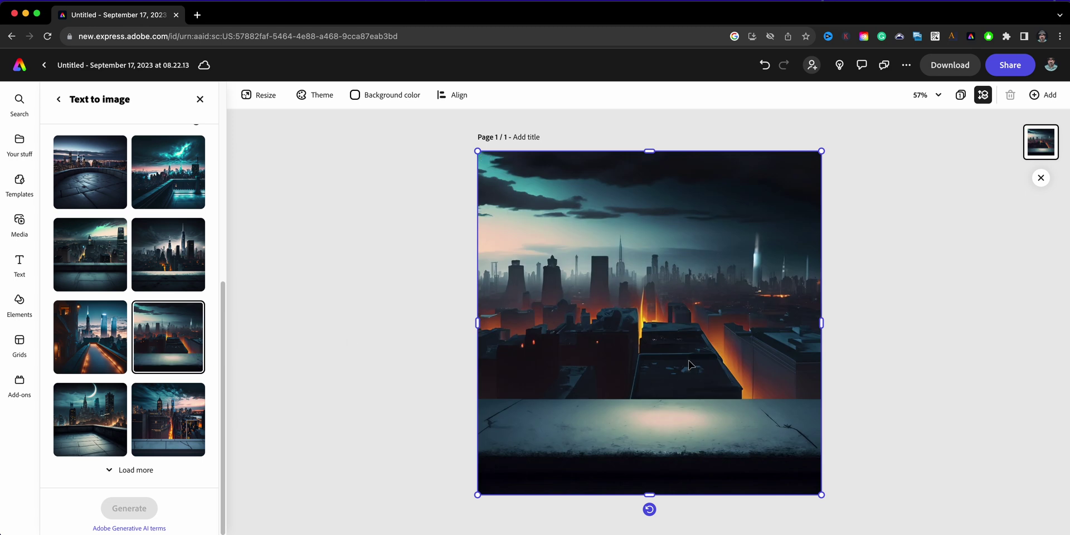
# Replace the canvas image with the dark skyline dominated by a tall lit spire
pyautogui.scroll(2, 210, 420)
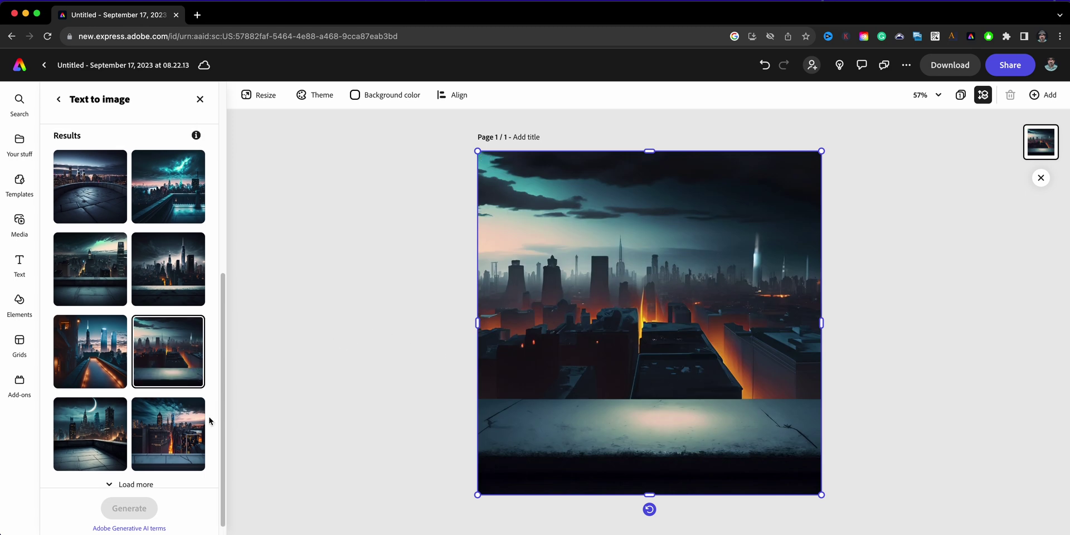
pyautogui.scroll(5, 211, 421)
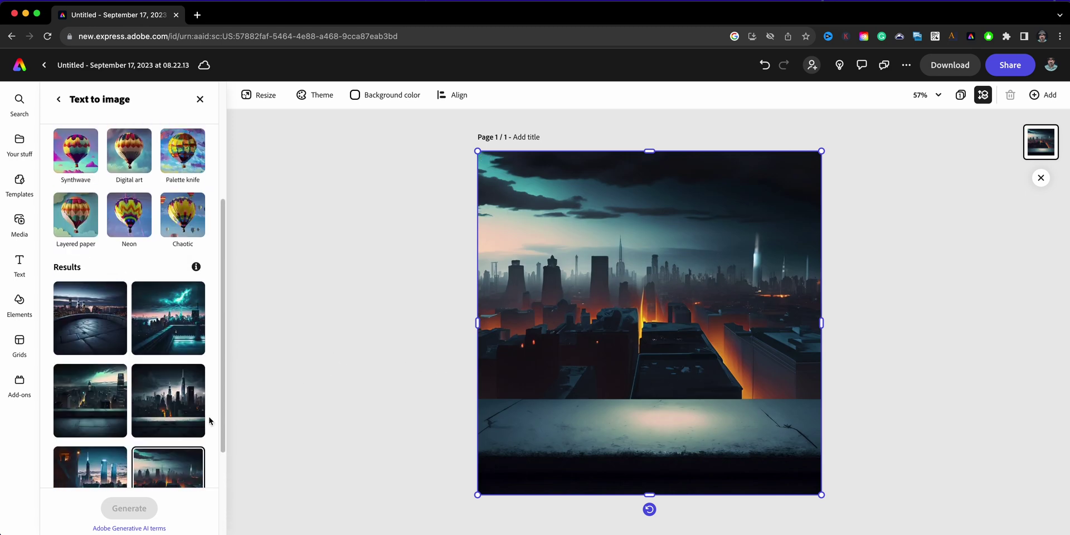
pyautogui.scroll(3, 211, 421)
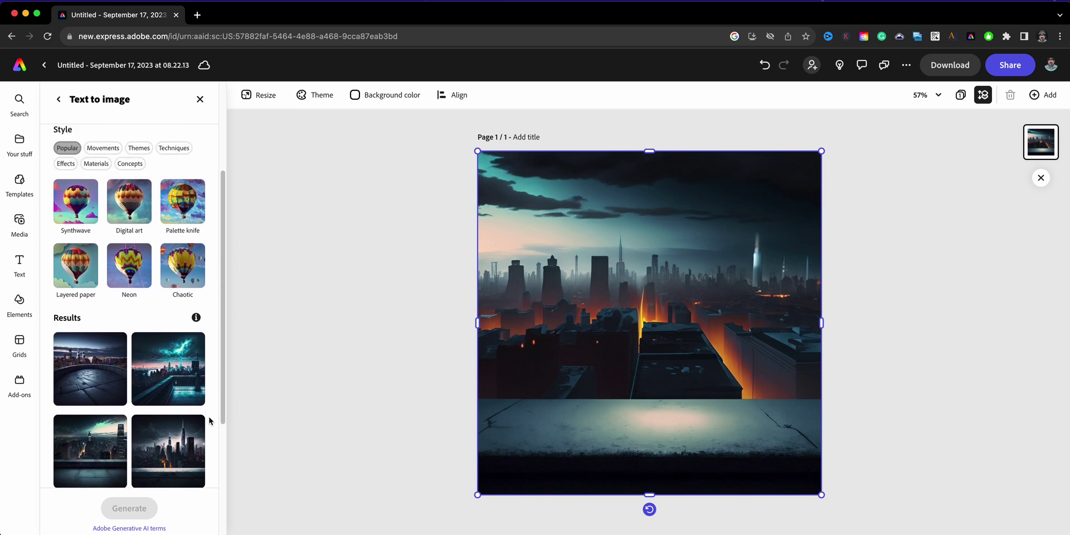
pyautogui.moveTo(199, 444)
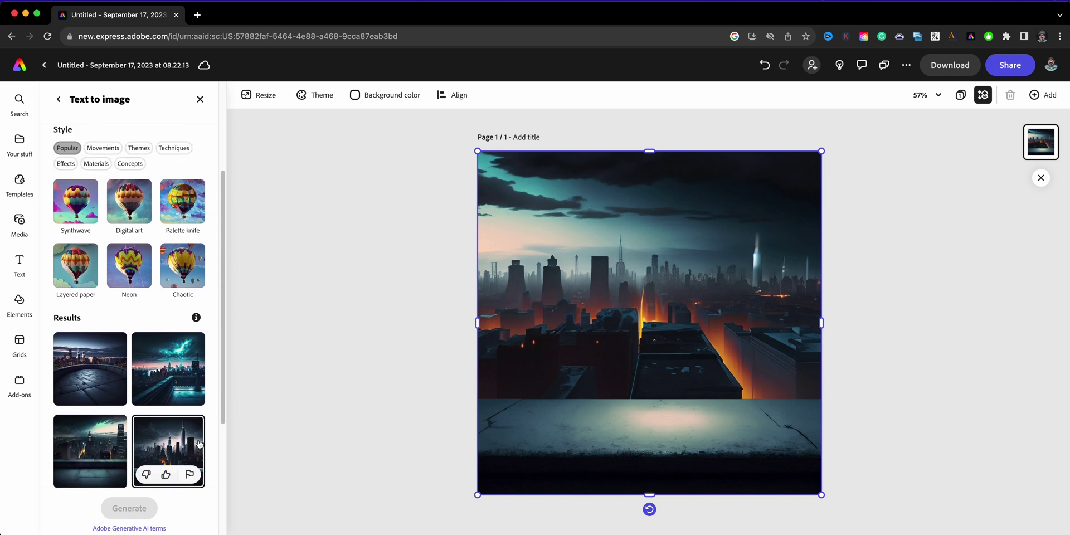
pyautogui.click(199, 444)
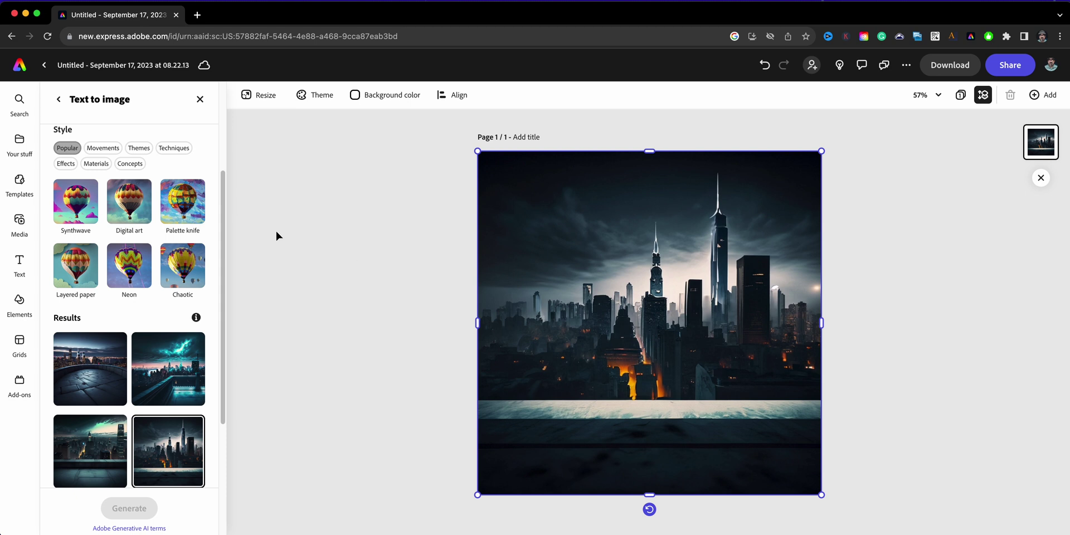
pyautogui.click(126, 63)
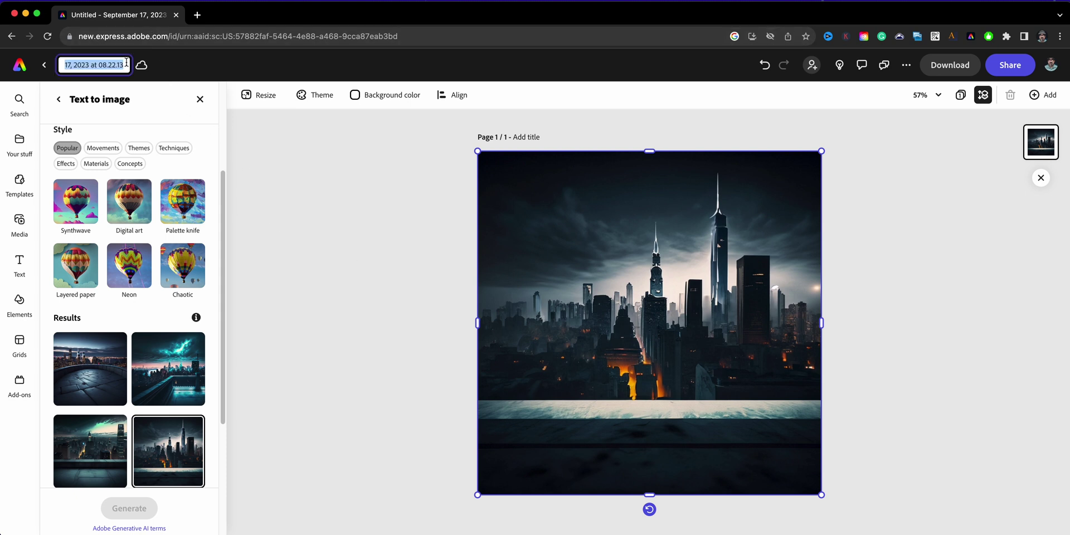
# Name the design GOTAM-BACKDROP-01 and bring up the canvas size options
pyautogui.write('GOTAM')
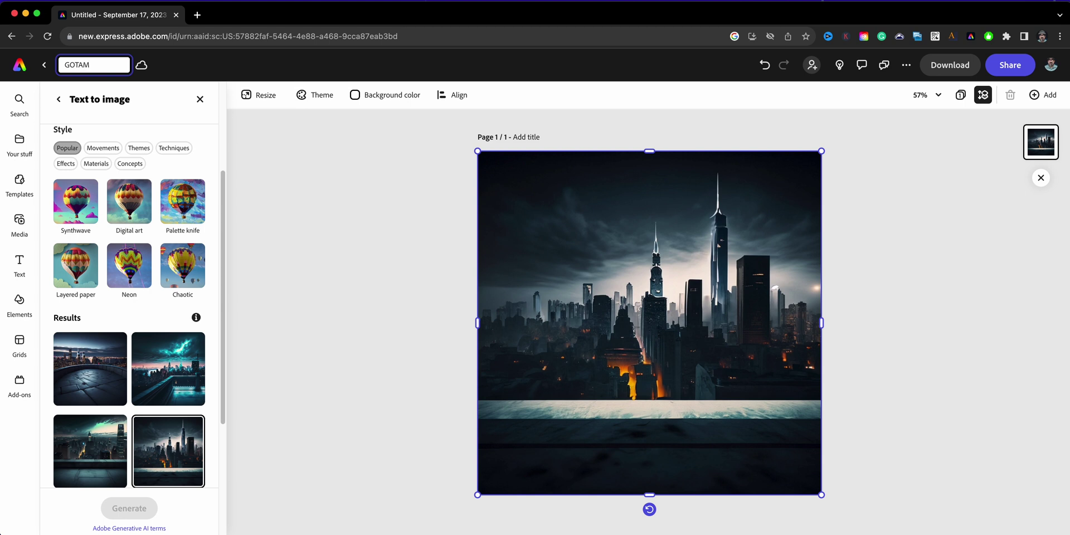
pyautogui.write('-BACKDROP-01')
pyautogui.press('Escape')
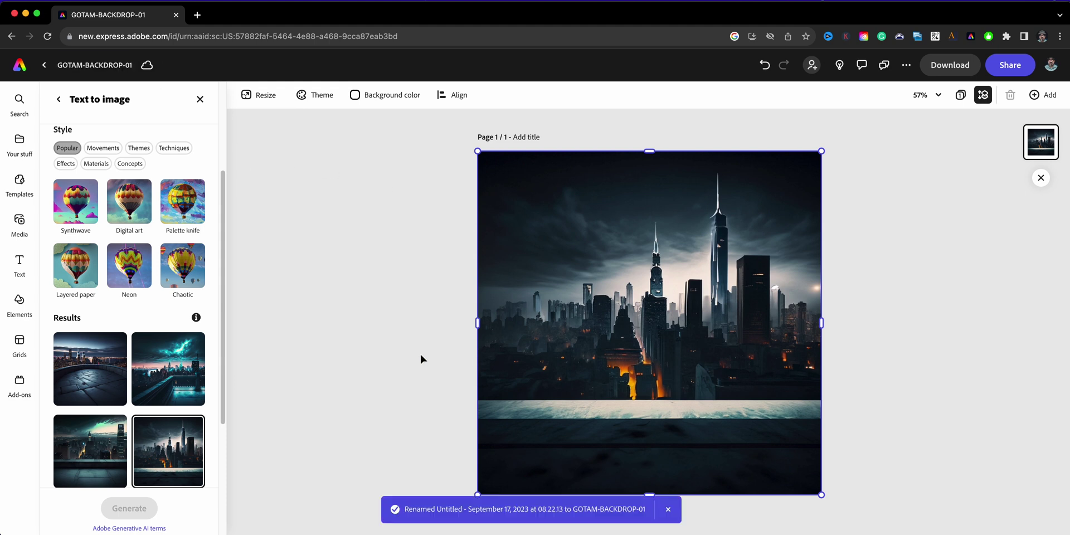
pyautogui.click(396, 315)
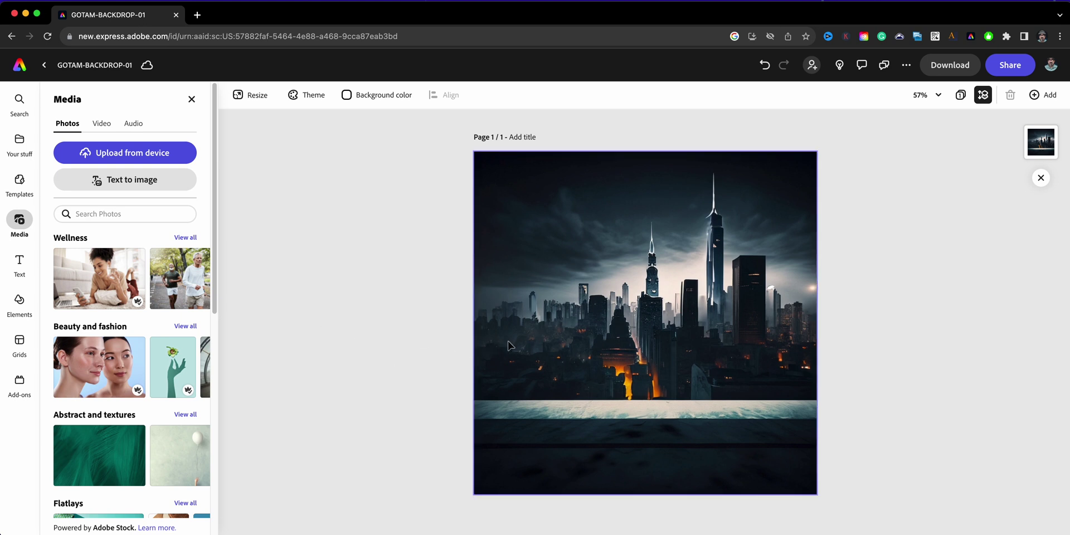
pyautogui.click(238, 93)
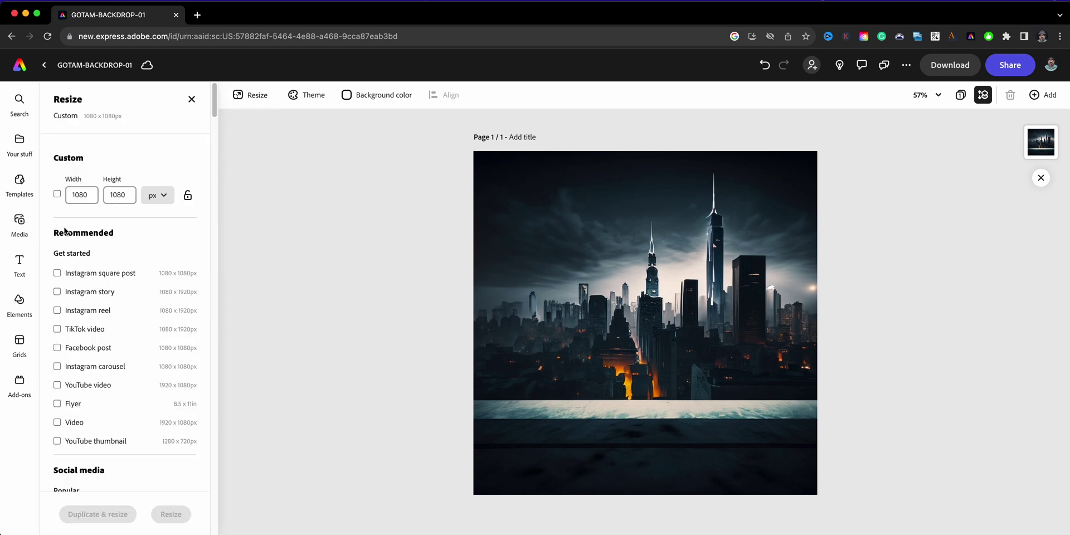
# Resize the page to the YouTube video preset, 1920 × 1080 px
pyautogui.scroll(-1, 92, 310)
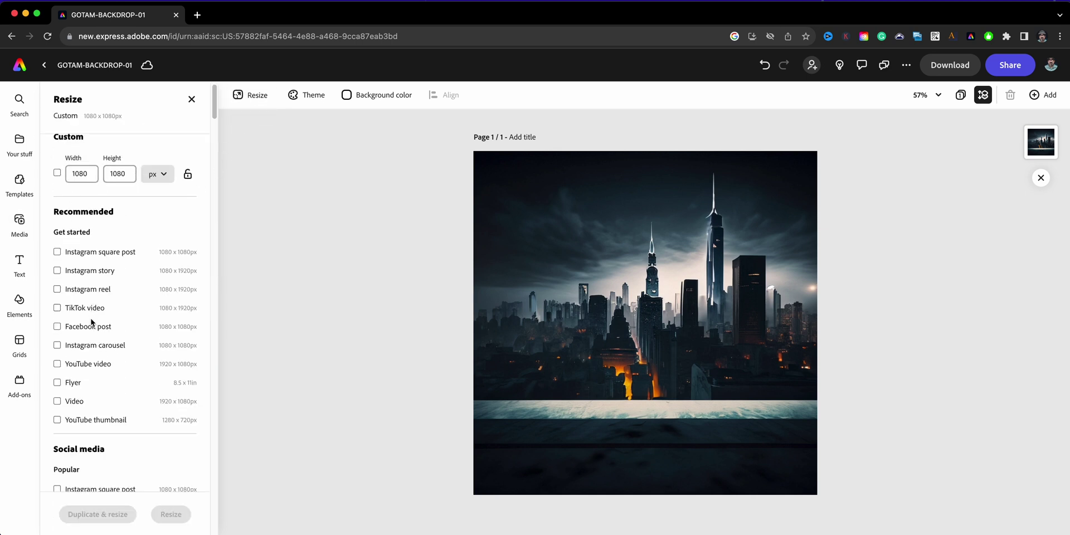
pyautogui.click(86, 365)
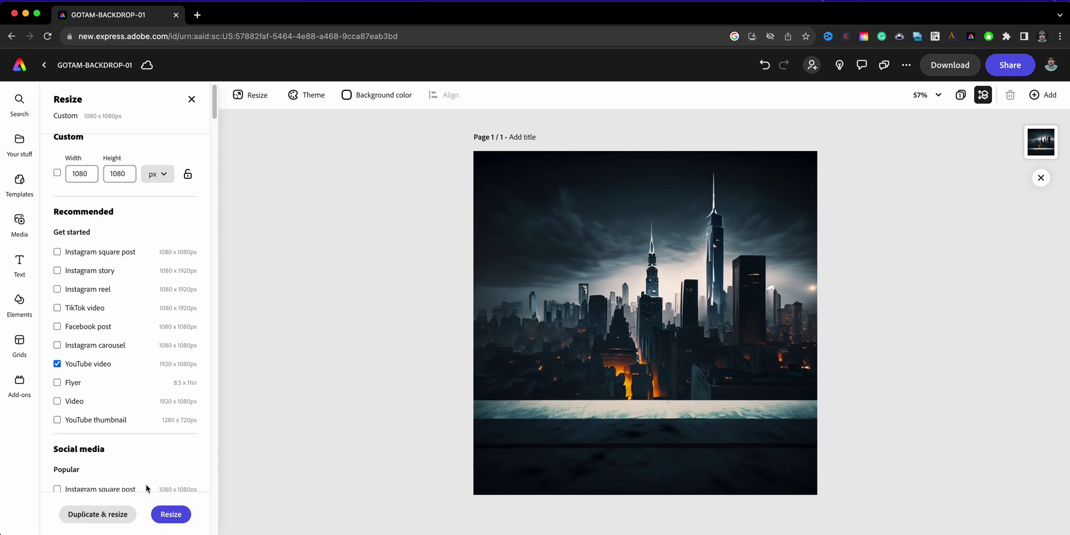
pyautogui.click(158, 516)
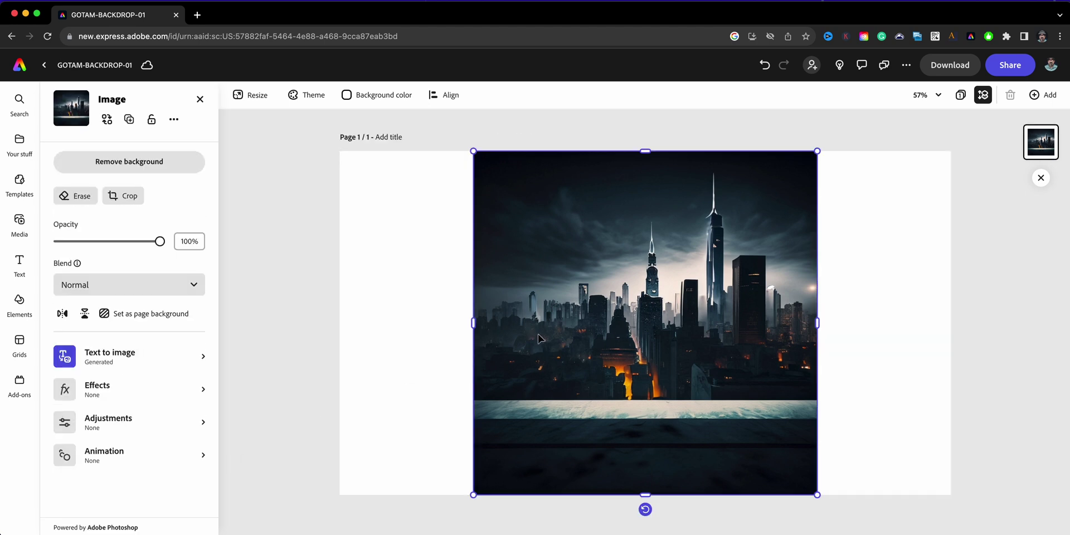
# Crop the skyline image to Widescreen and stretch it to fill the whole page
pyautogui.doubleClick(487, 332)
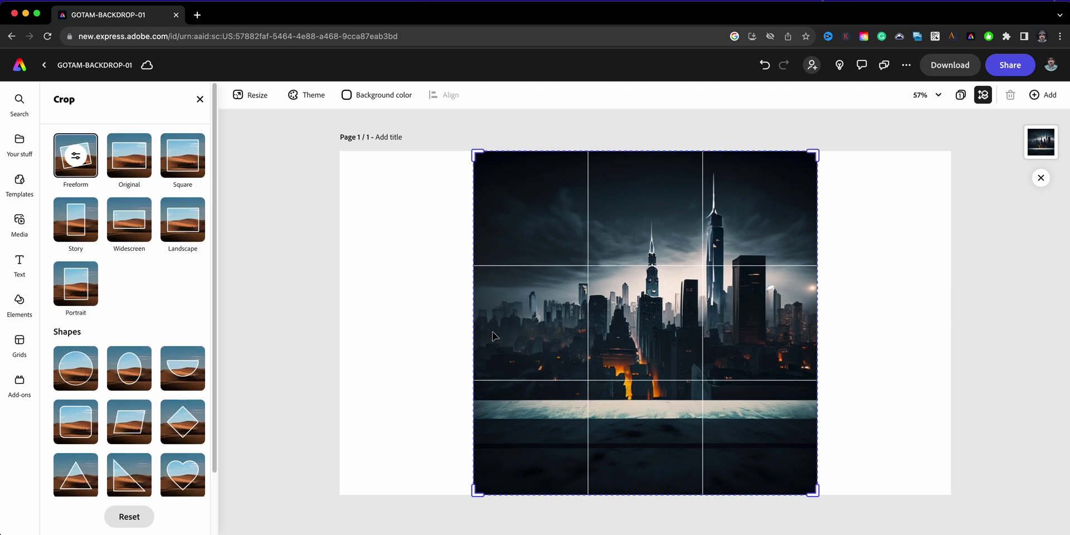
pyautogui.click(110, 217)
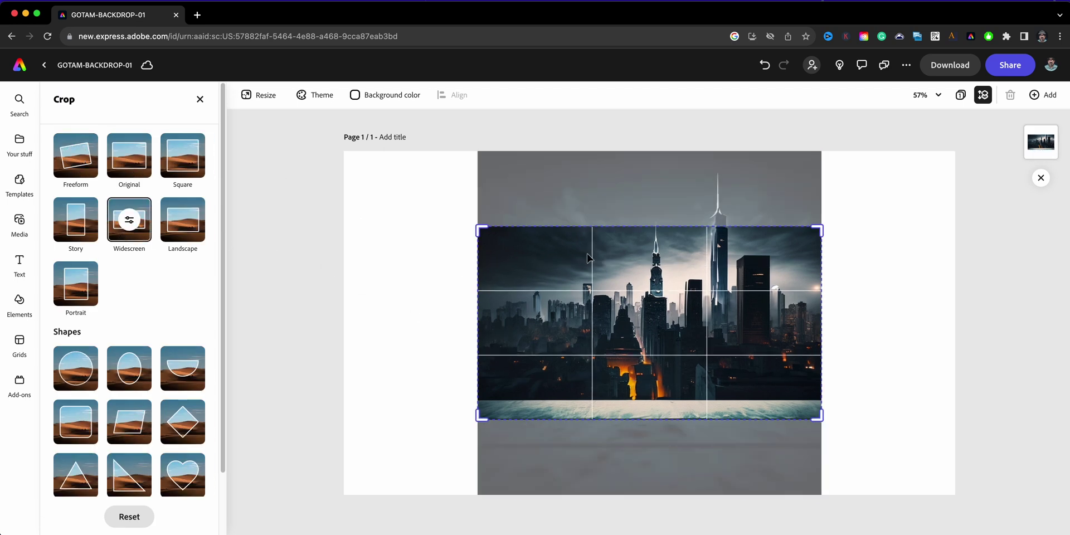
pyautogui.click(296, 295)
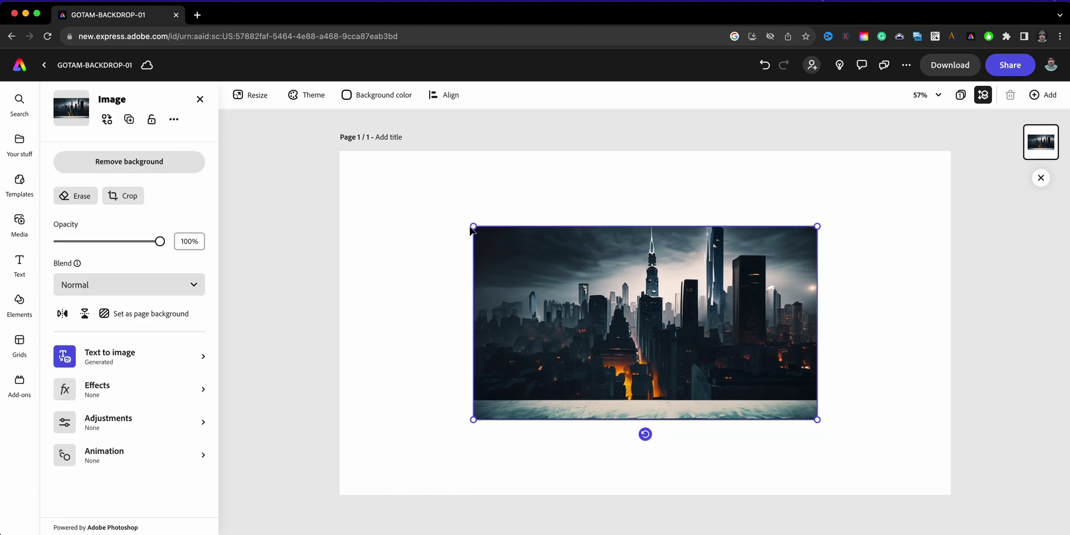
pyautogui.moveTo(473, 226); pyautogui.dragTo(340, 150)
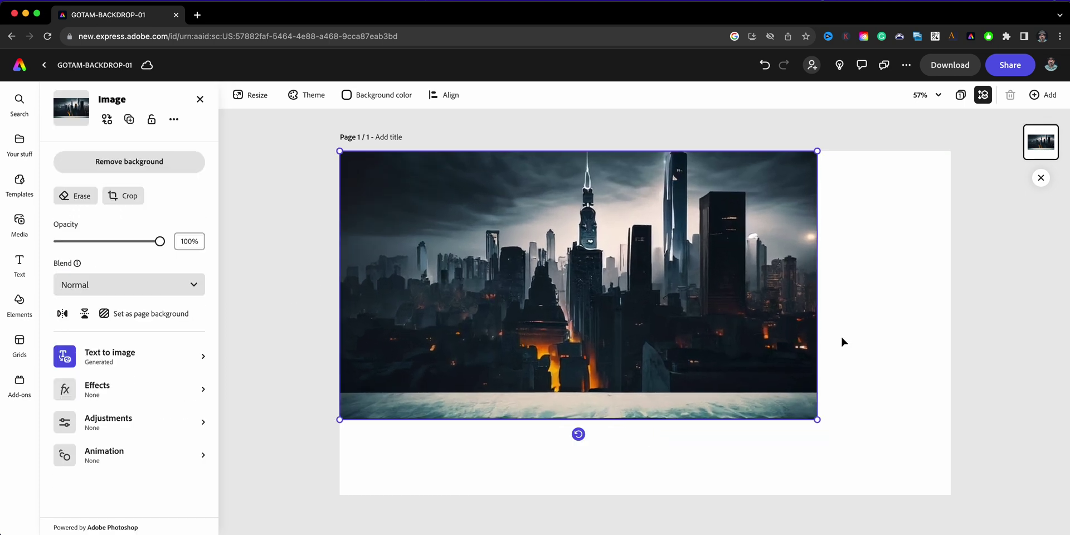
pyautogui.moveTo(815, 419); pyautogui.dragTo(942, 510)
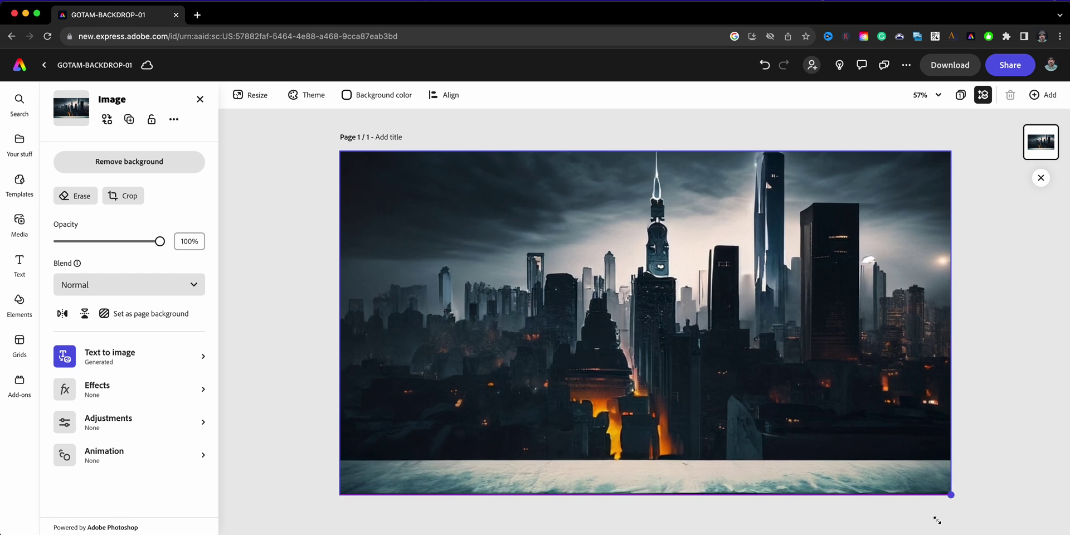
pyautogui.click(1013, 414)
# Re-crop the skyline to shift the picture slightly lower, then return to the home page
pyautogui.click(658, 359)
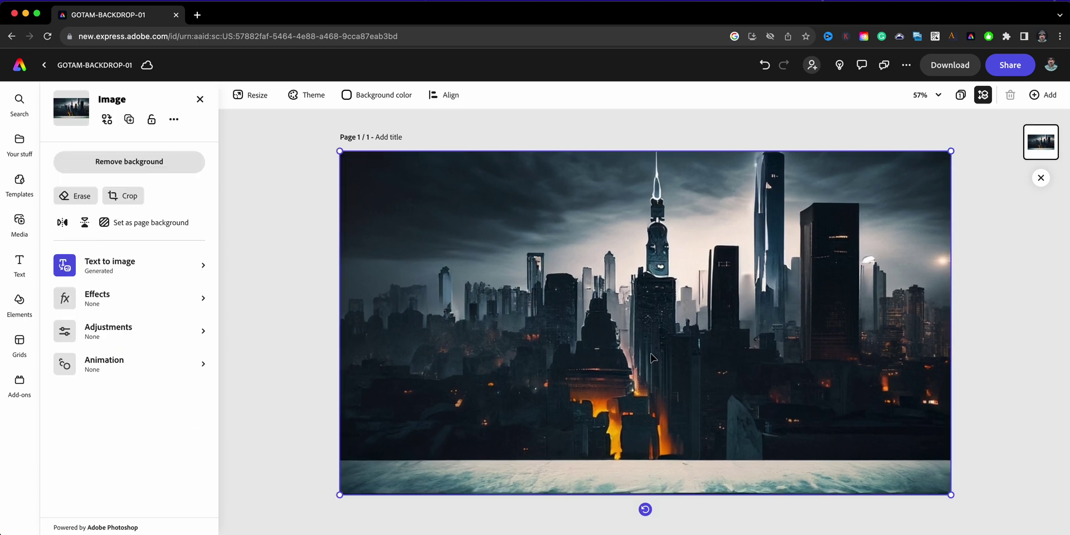
pyautogui.doubleClick(655, 333)
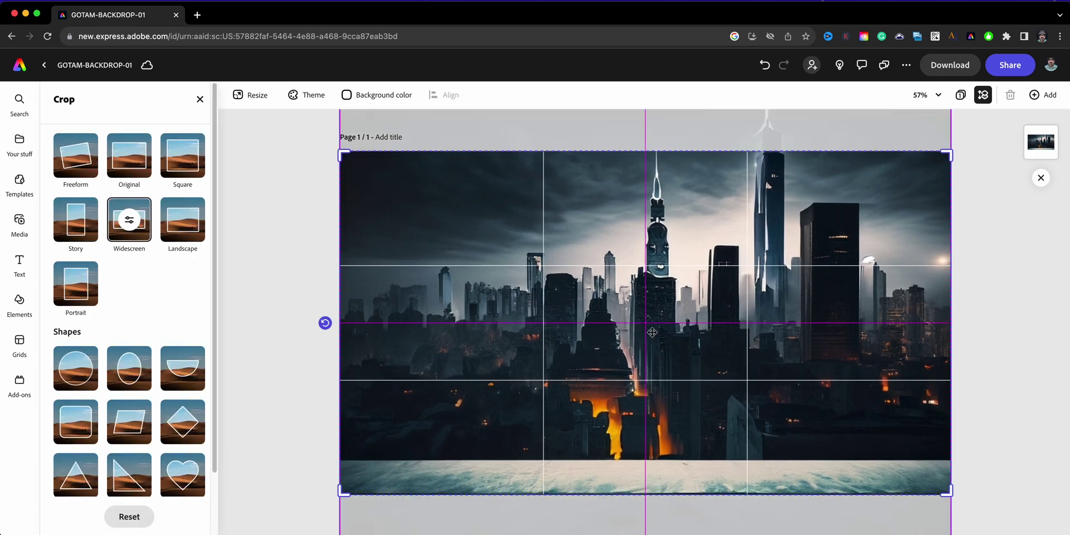
pyautogui.moveTo(655, 332); pyautogui.dragTo(652, 352)
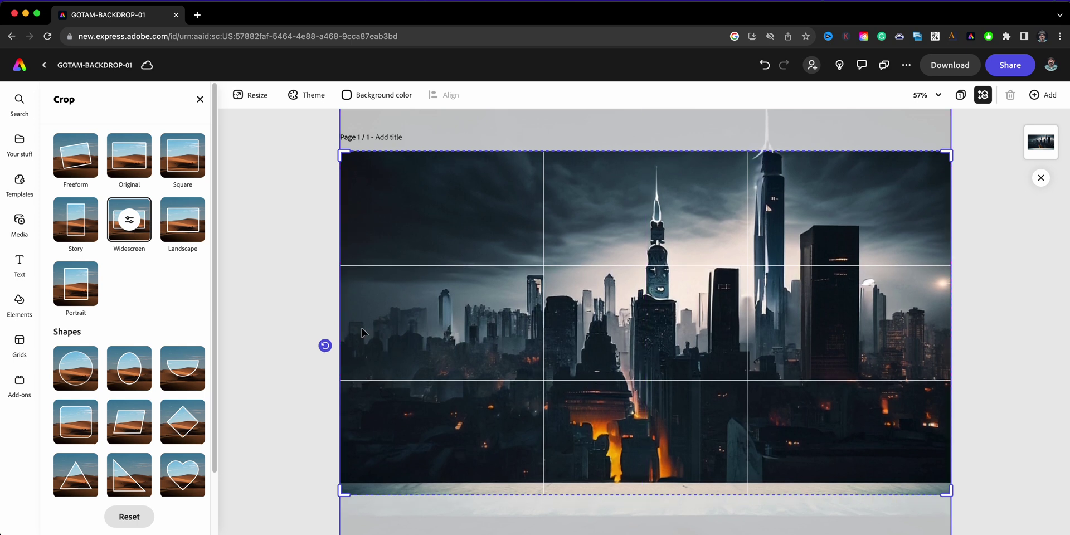
pyautogui.click(325, 270)
pyautogui.click(326, 270)
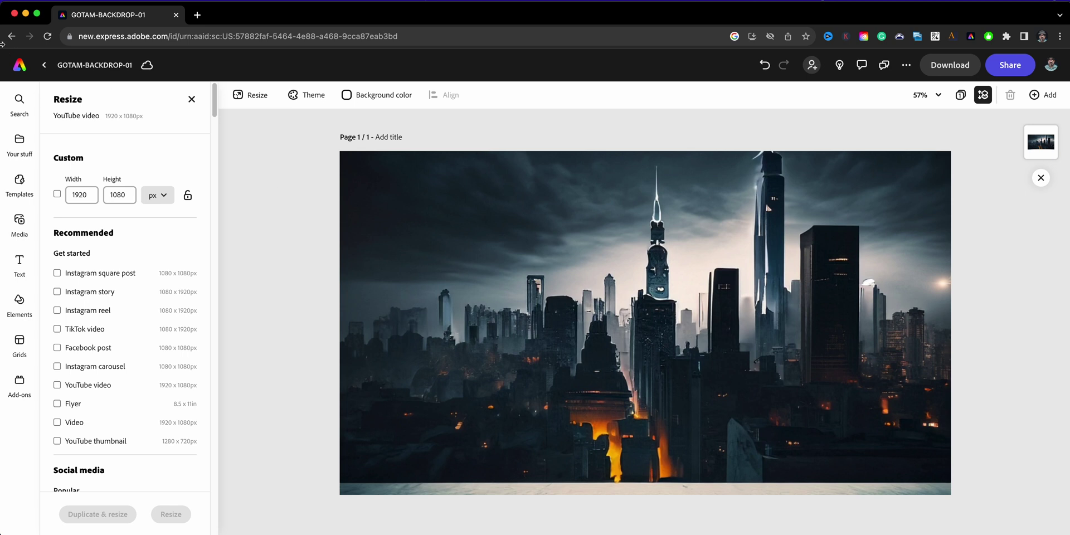
pyautogui.click(22, 65)
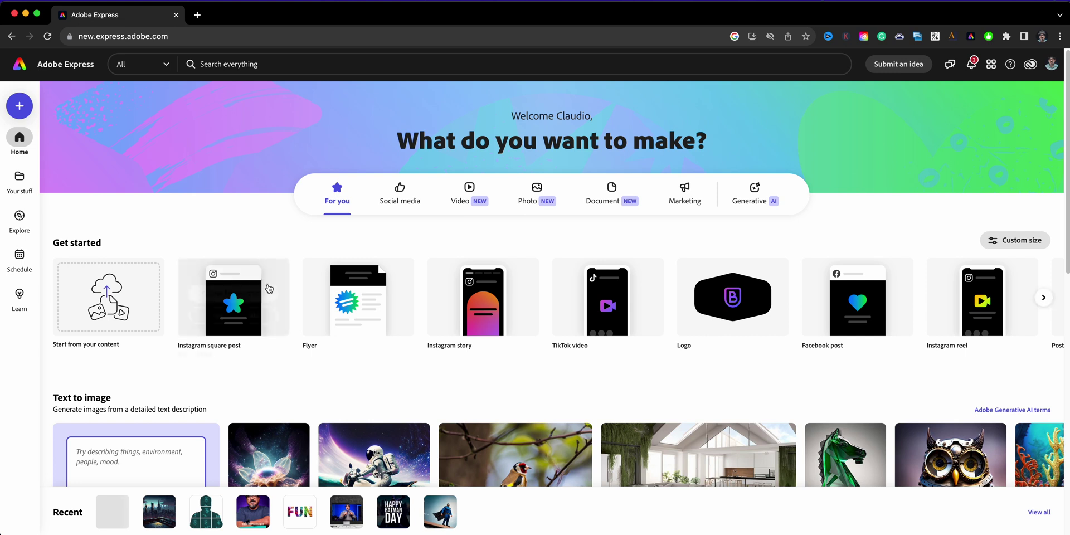
# Start a new blank Landscape 16:9 design from + Create
pyautogui.moveTo(267, 294)
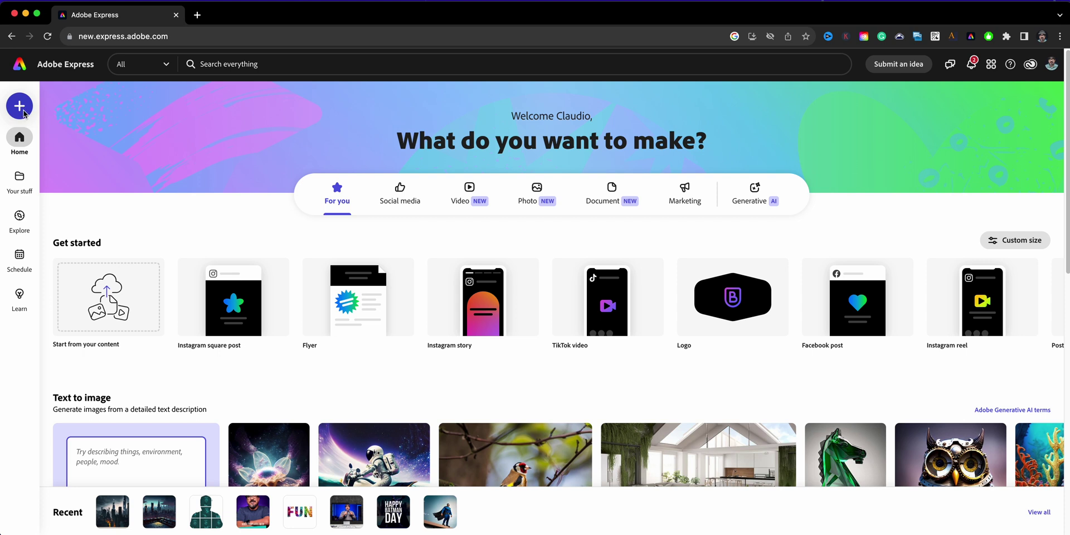
pyautogui.click(24, 114)
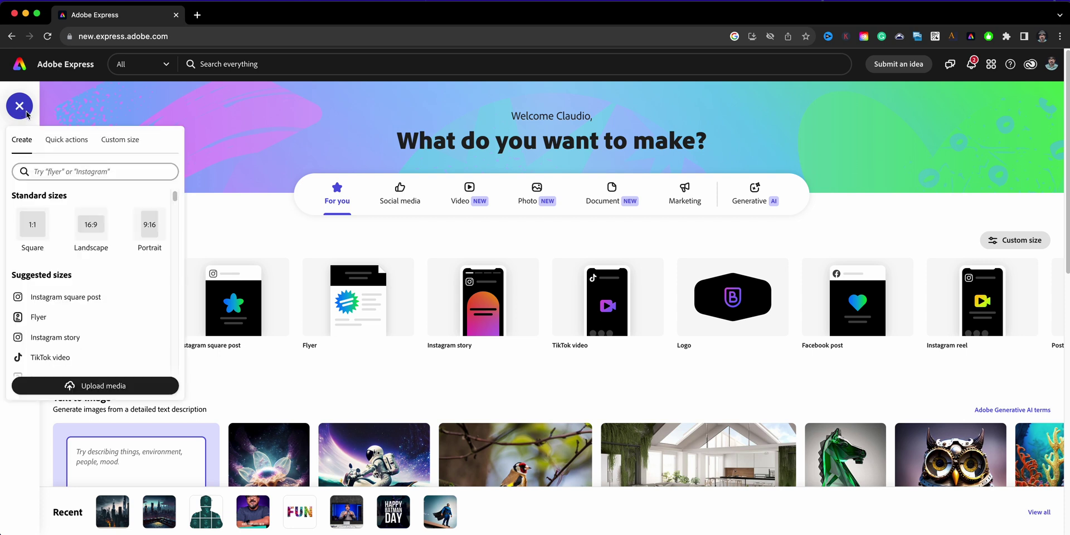
pyautogui.click(88, 233)
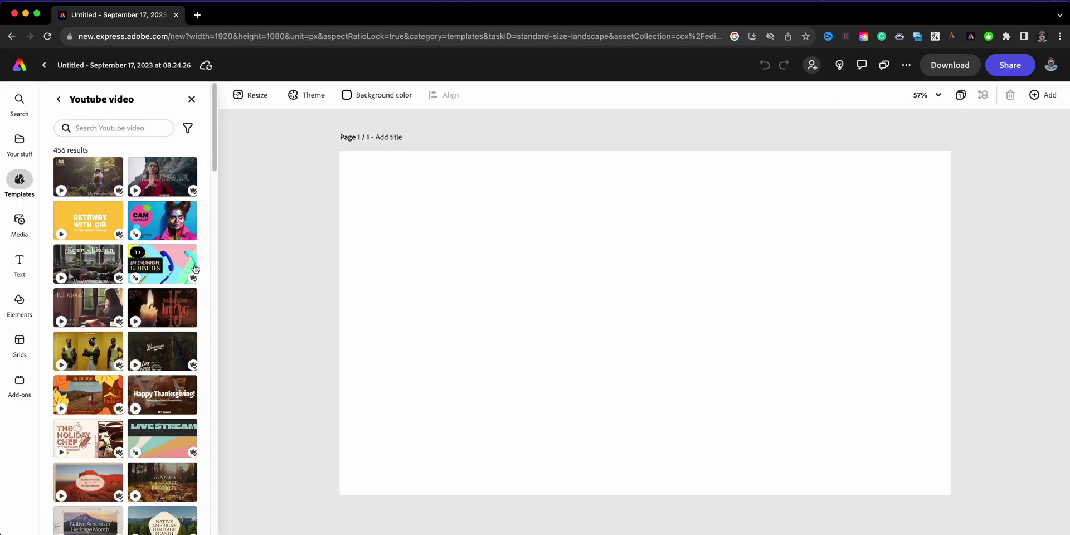
# Close the template suggestions, rename the document GOTHAM-BACKDROP-03, and show the stock media library
pyautogui.click(192, 100)
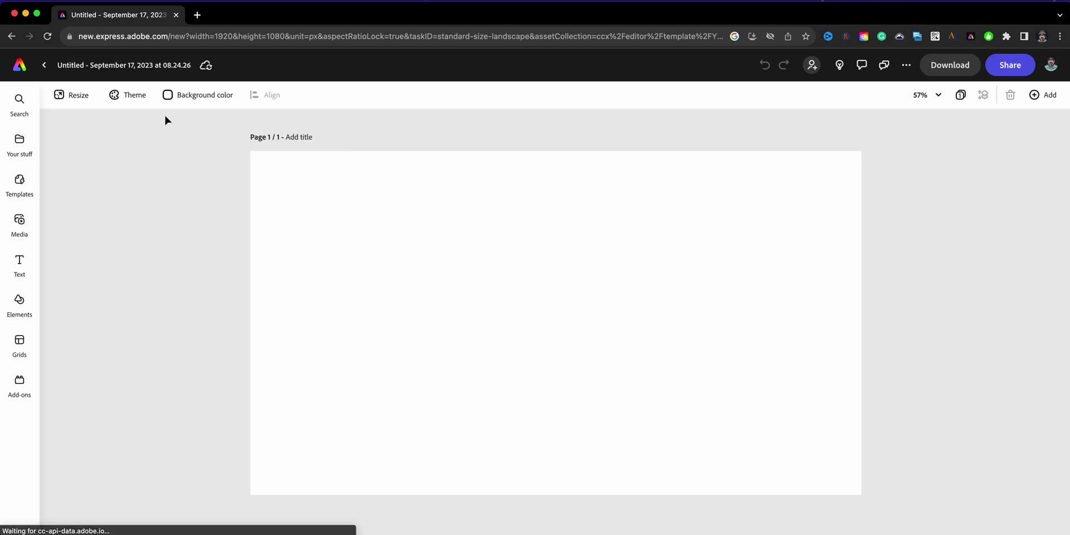
pyautogui.click(80, 65)
pyautogui.write('GOTHAM-')
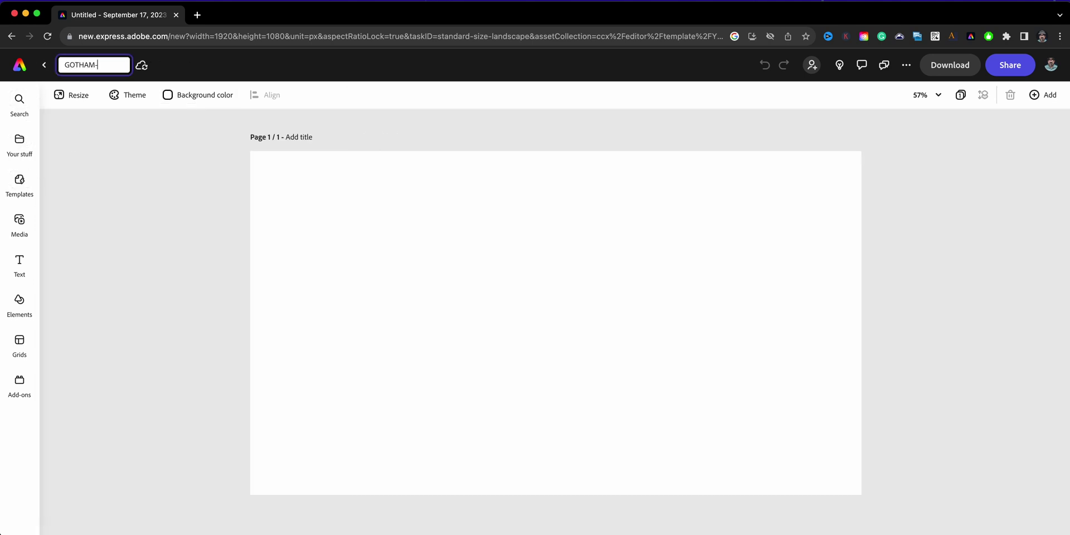
pyautogui.write('BACKDROP-02')
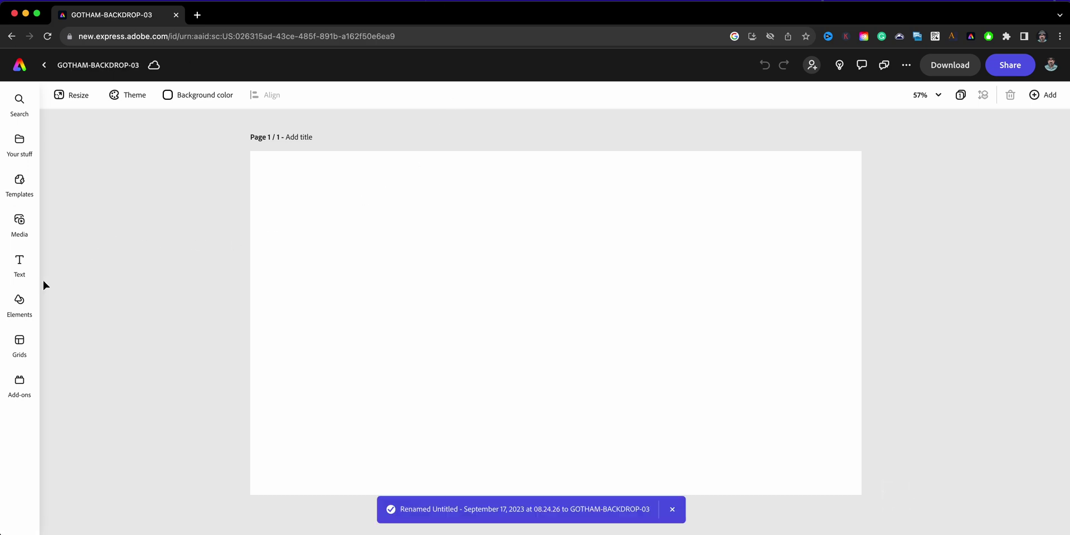
pyautogui.click(32, 228)
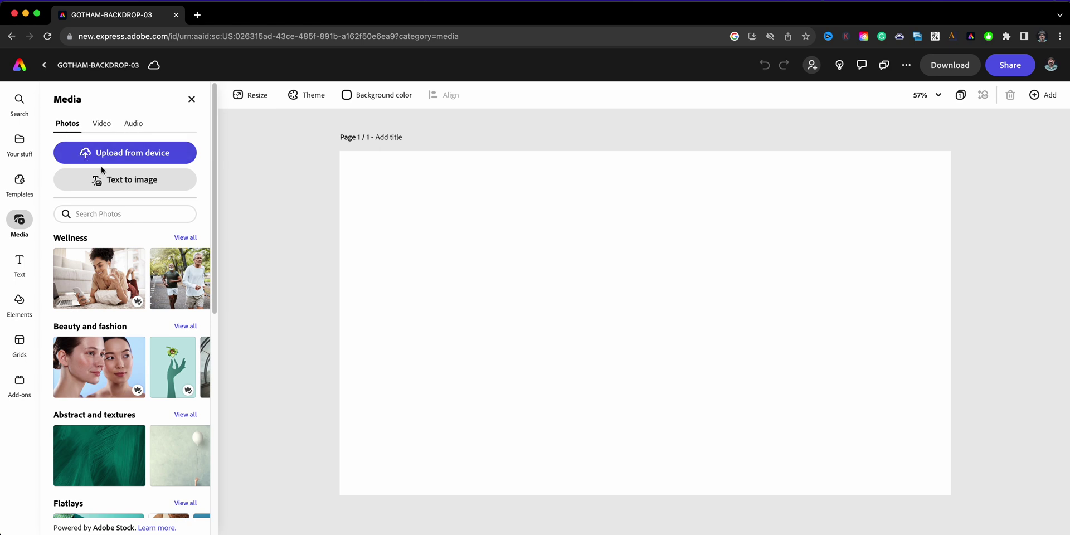
# Generate Widescreen (16:9) images from the 'ledge overlooking gotham city on a dark night' prompt
pyautogui.click(114, 187)
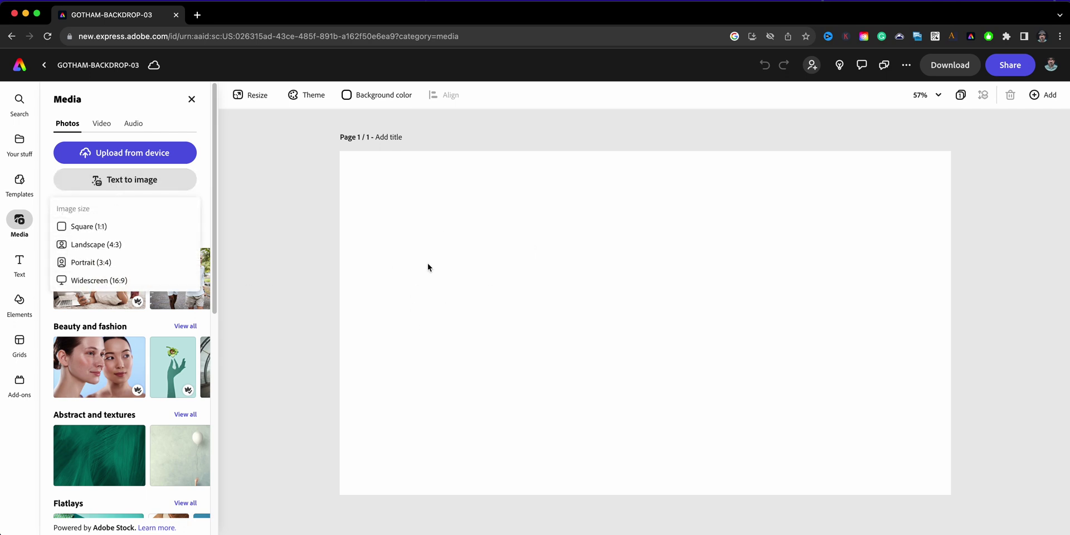
pyautogui.click(112, 280)
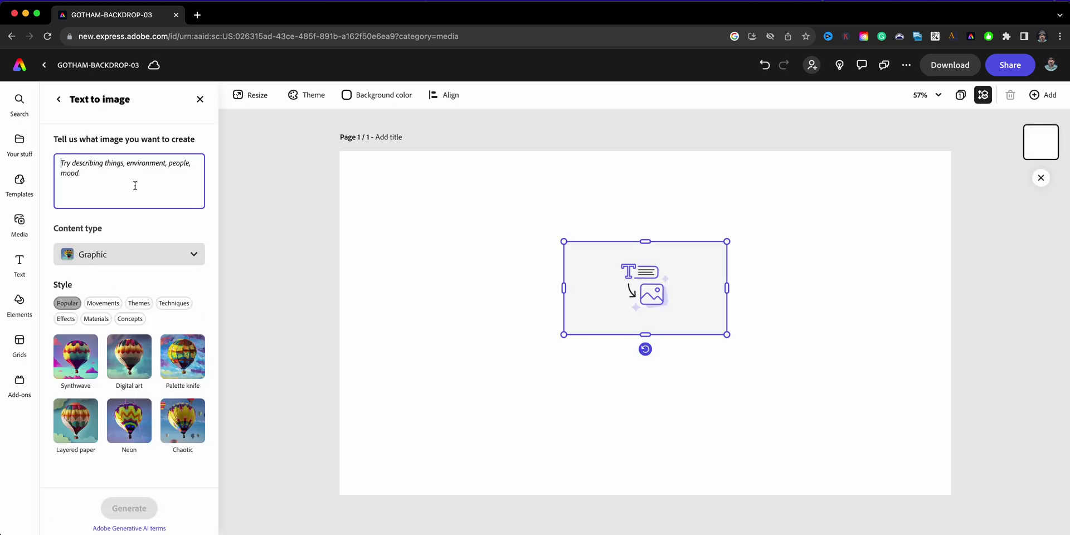
pyautogui.write('ledge overlooking gotham city on a dark night')
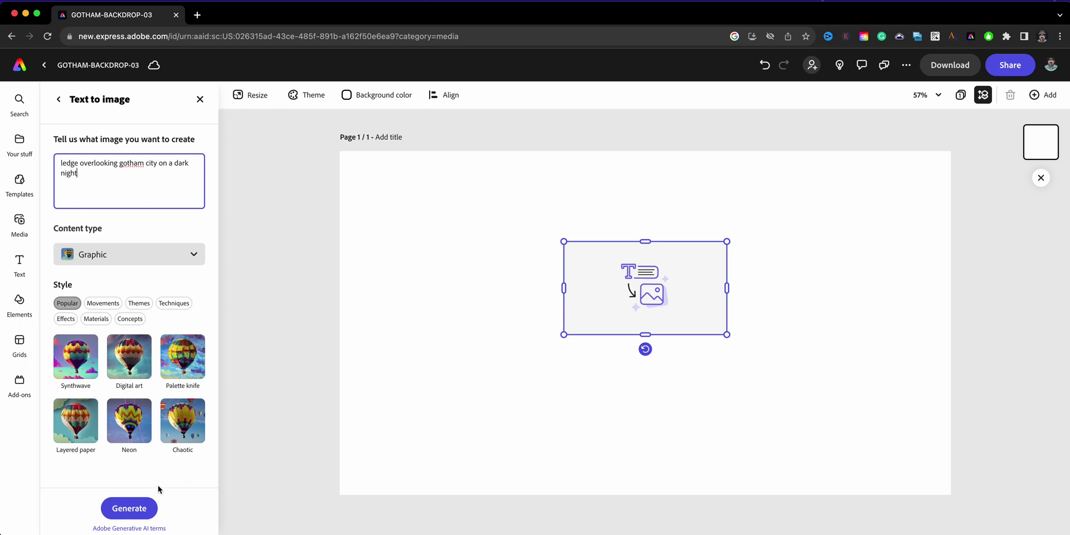
pyautogui.click(128, 507)
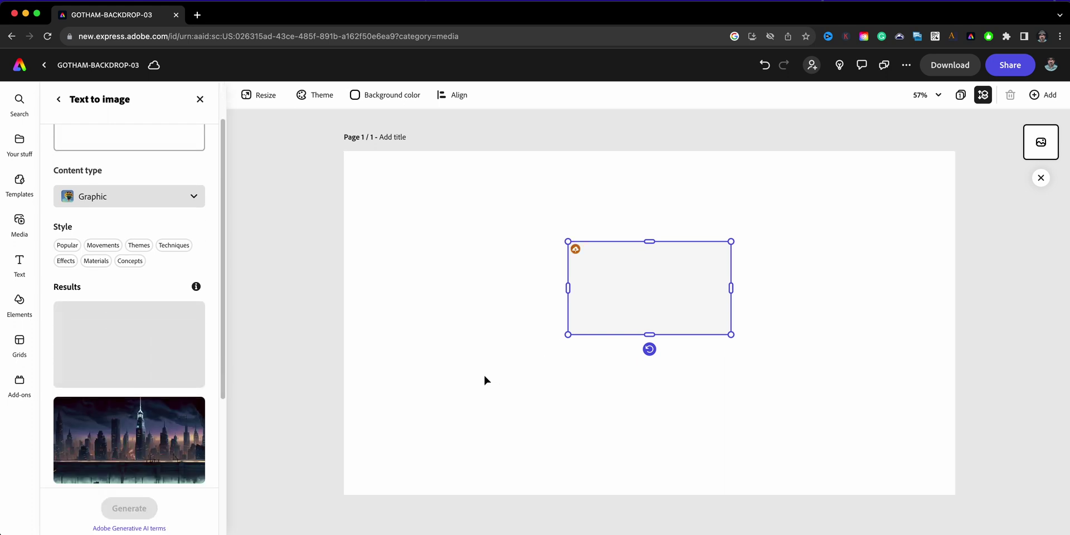
pyautogui.scroll(3, 143, 331)
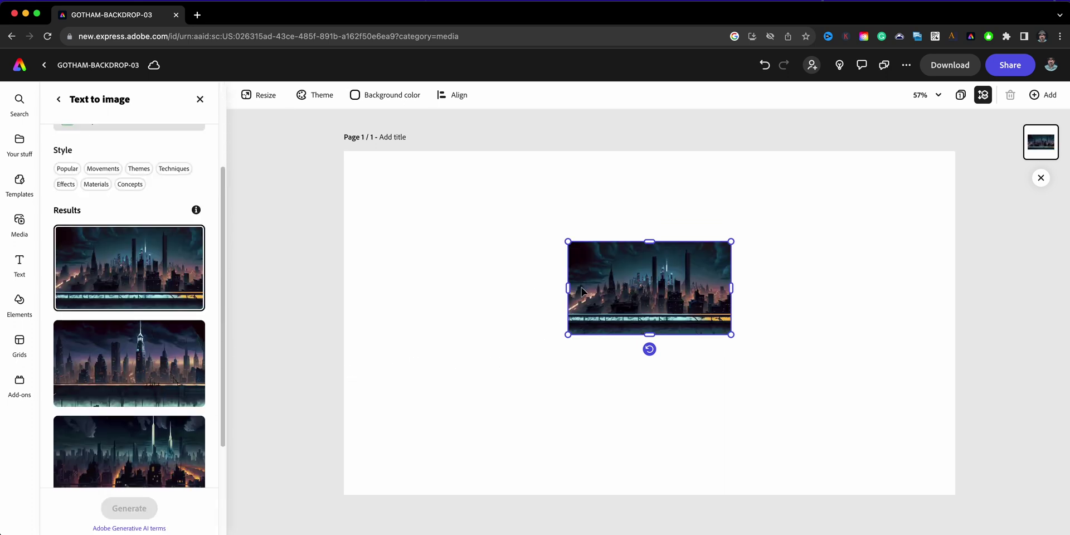
# Stretch the generated skyline to all four page edges, then reselect it
pyautogui.moveTo(569, 333); pyautogui.dragTo(366, 493)
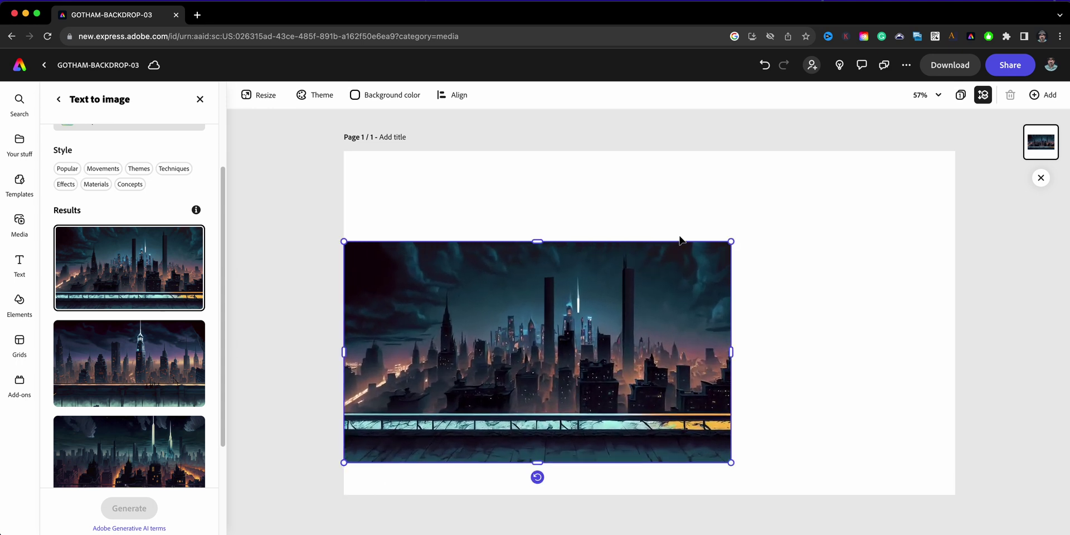
pyautogui.moveTo(731, 245); pyautogui.dragTo(937, 120)
pyautogui.moveTo(864, 196); pyautogui.dragTo(830, 259)
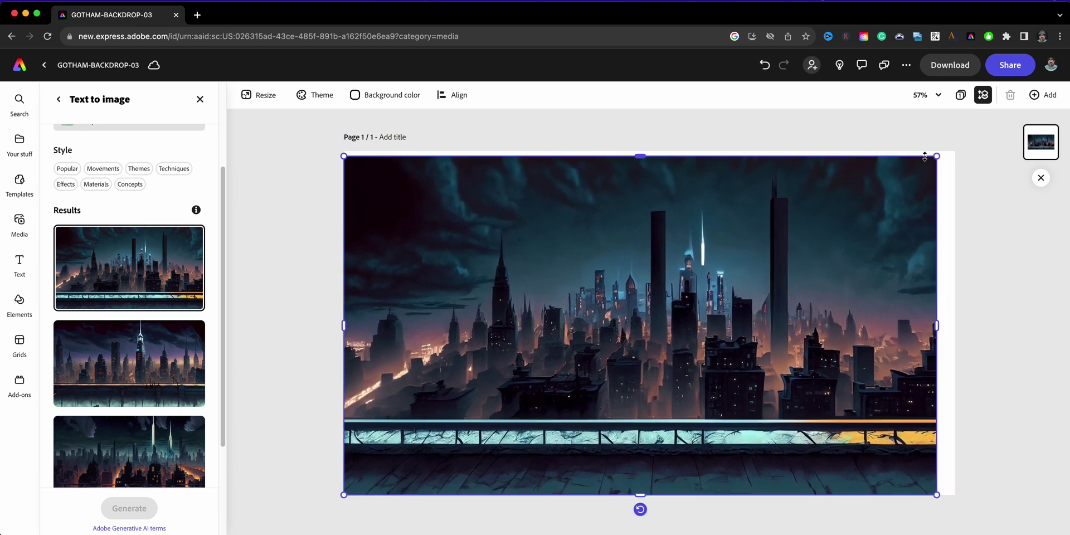
pyautogui.moveTo(936, 156); pyautogui.dragTo(956, 147)
pyautogui.click(266, 372)
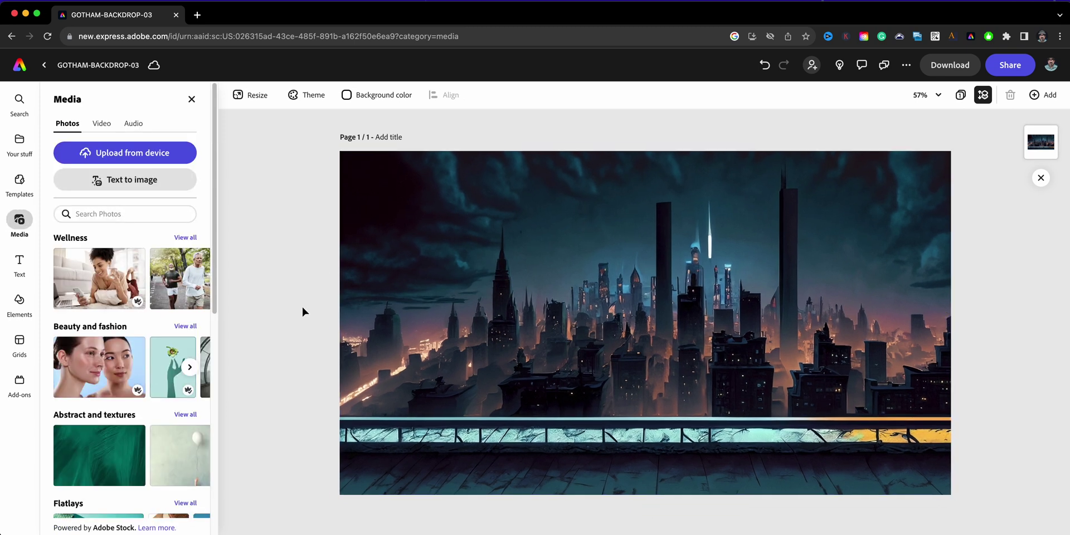
pyautogui.click(368, 296)
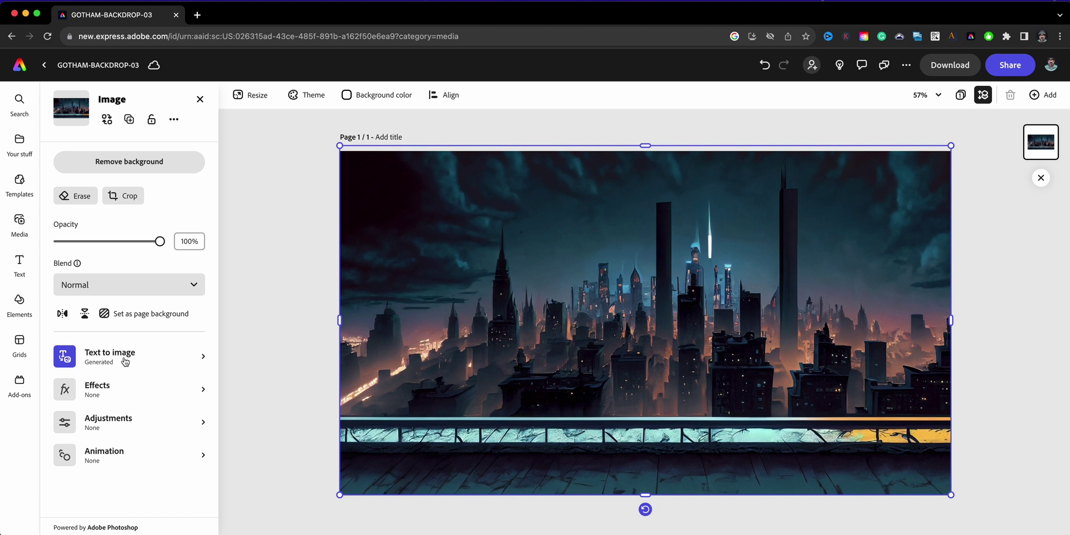
# Open the image's text-to-image settings, try the fourth variation, and load more results
pyautogui.click(92, 361)
pyautogui.scroll(-8, 132, 442)
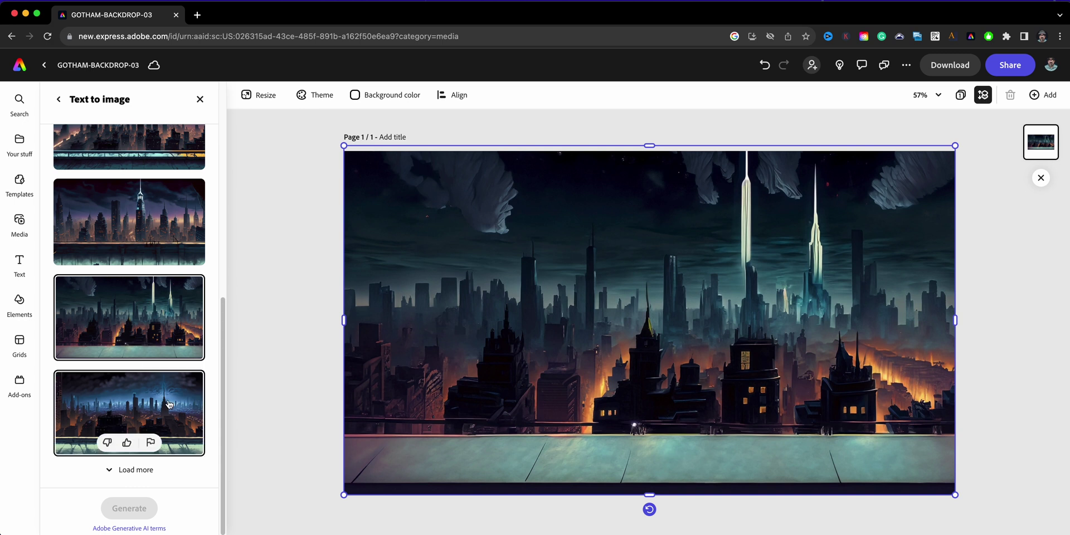
pyautogui.click(164, 409)
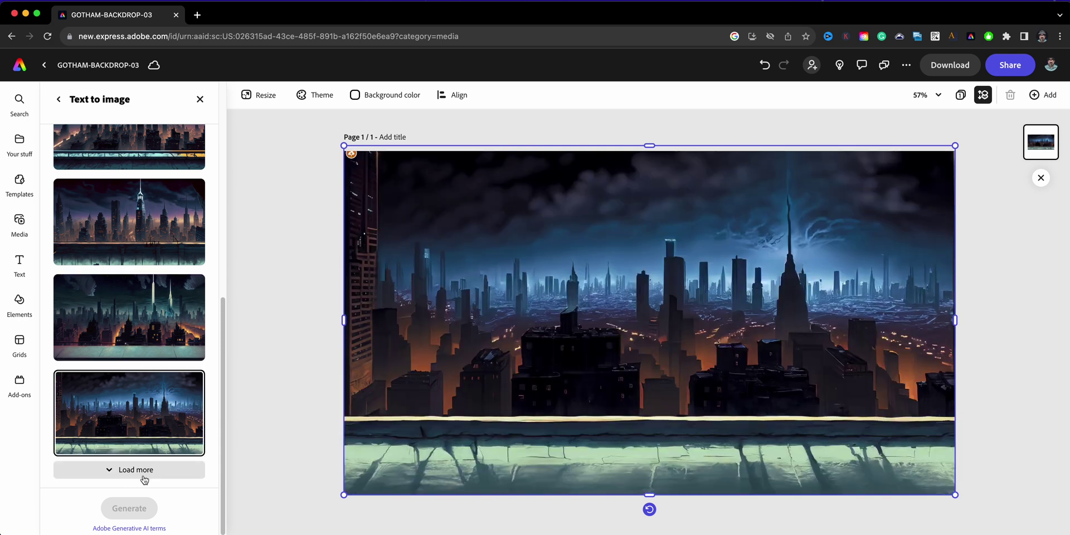
pyautogui.click(143, 473)
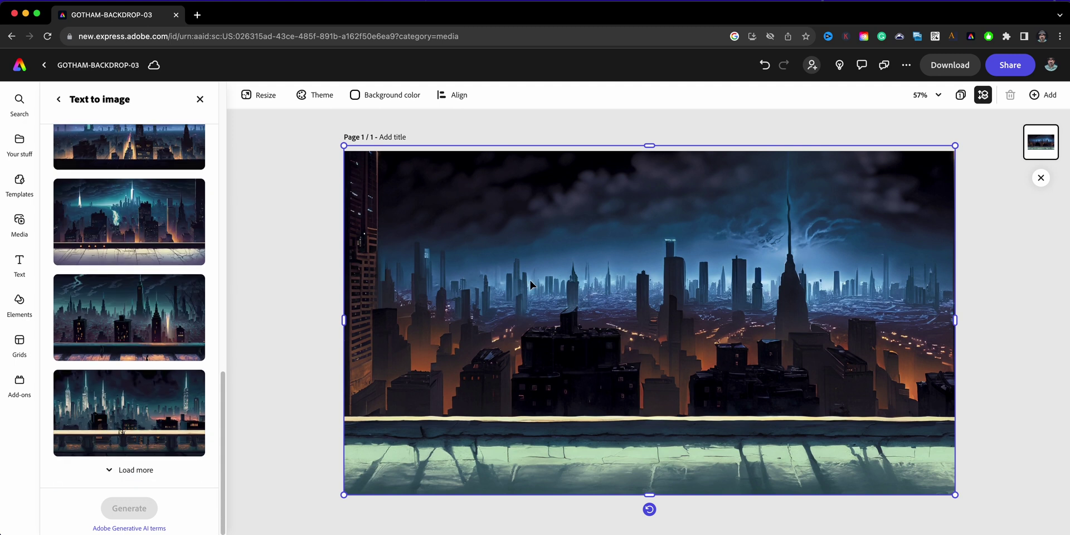
pyautogui.click(172, 314)
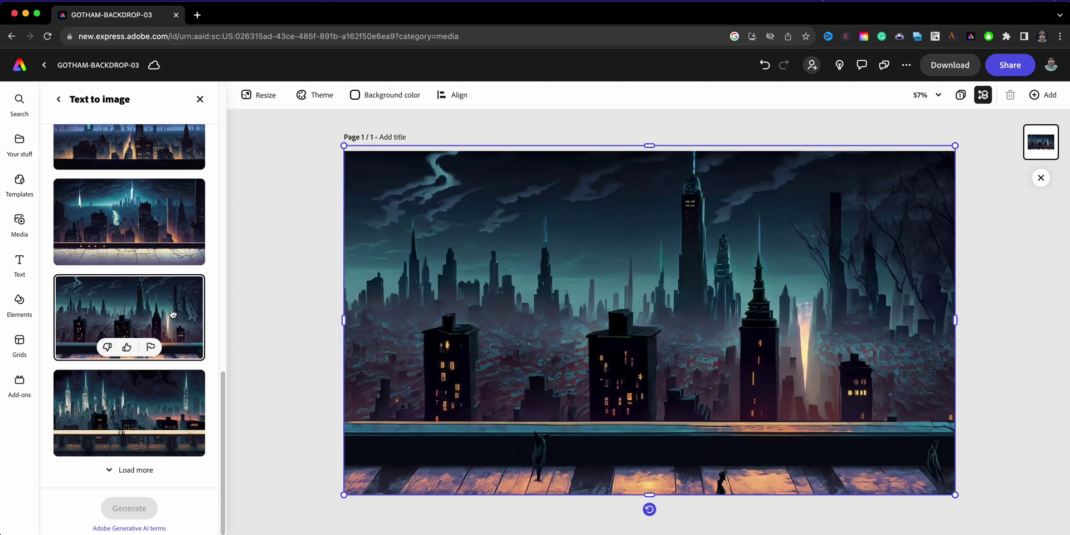
# Try the river and bridge skyline variations, then return to the first generated result
pyautogui.scroll(4, 172, 314)
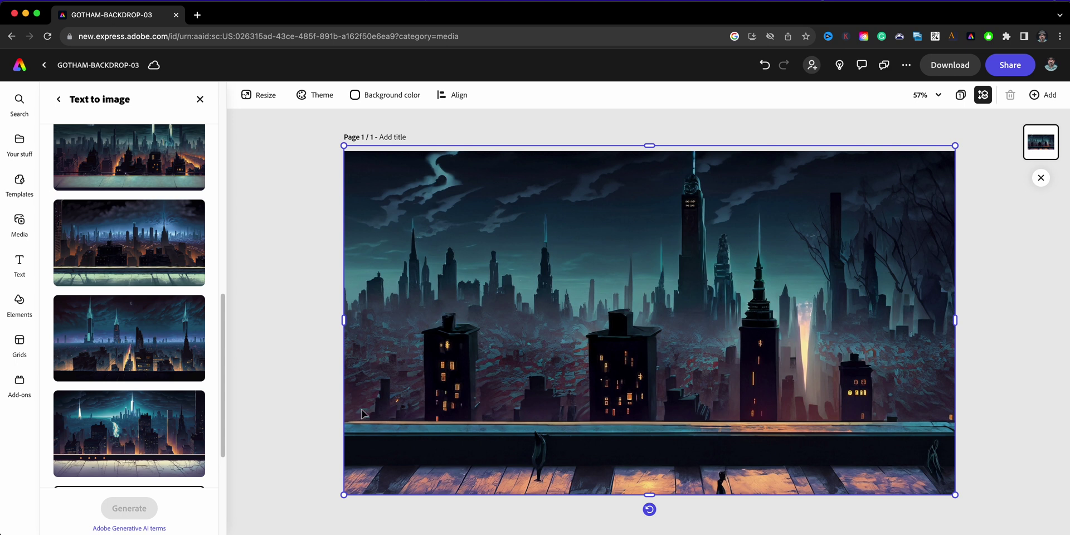
pyautogui.scroll(-1, 177, 442)
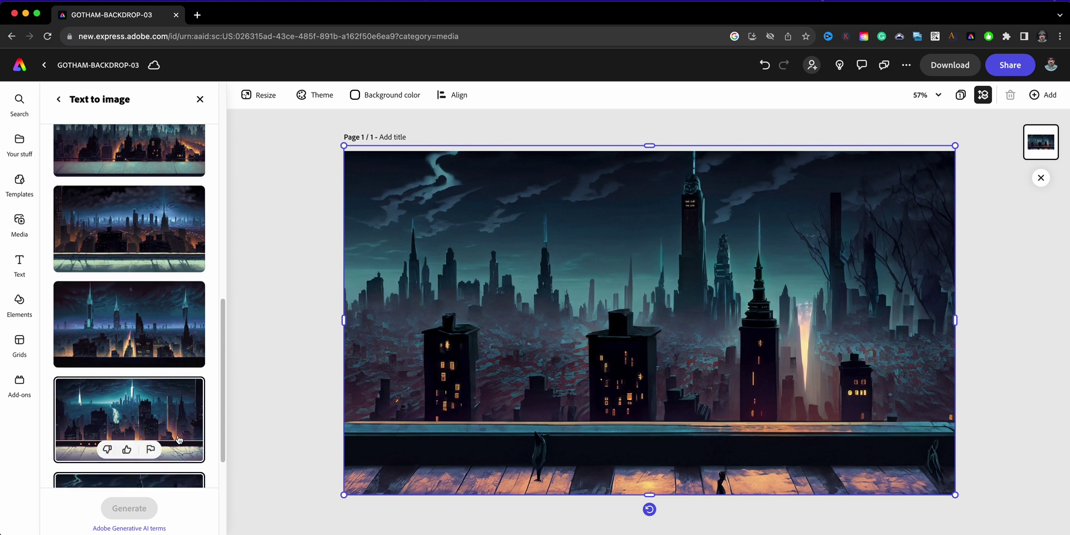
pyautogui.click(178, 440)
pyautogui.scroll(-6, 181, 432)
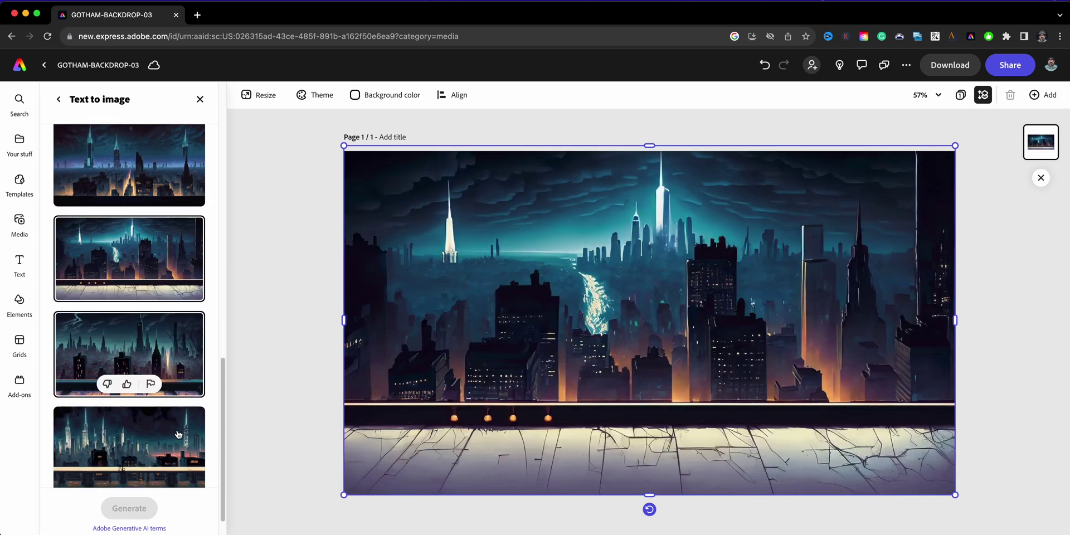
pyautogui.click(164, 420)
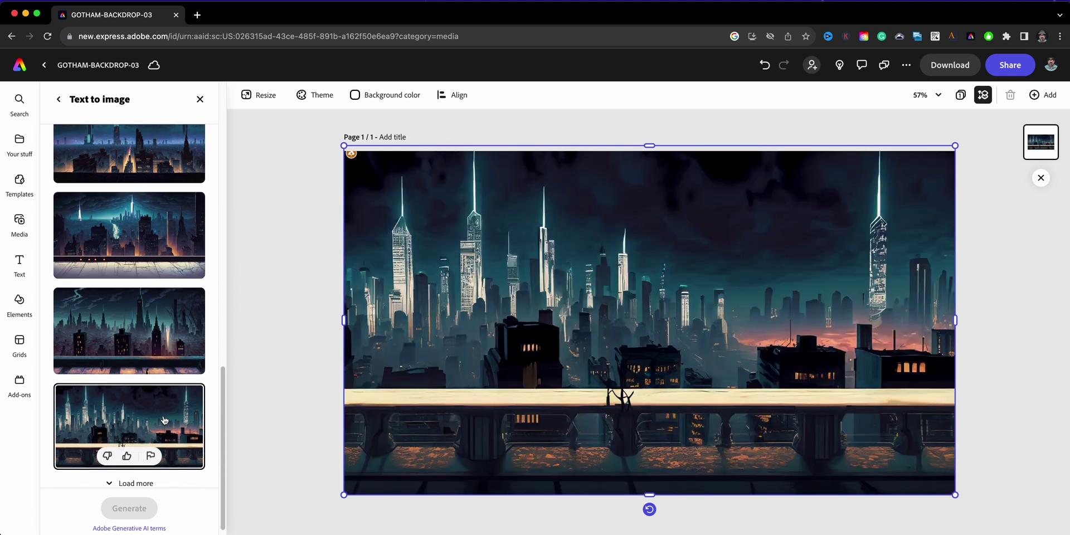
pyautogui.scroll(10, 167, 390)
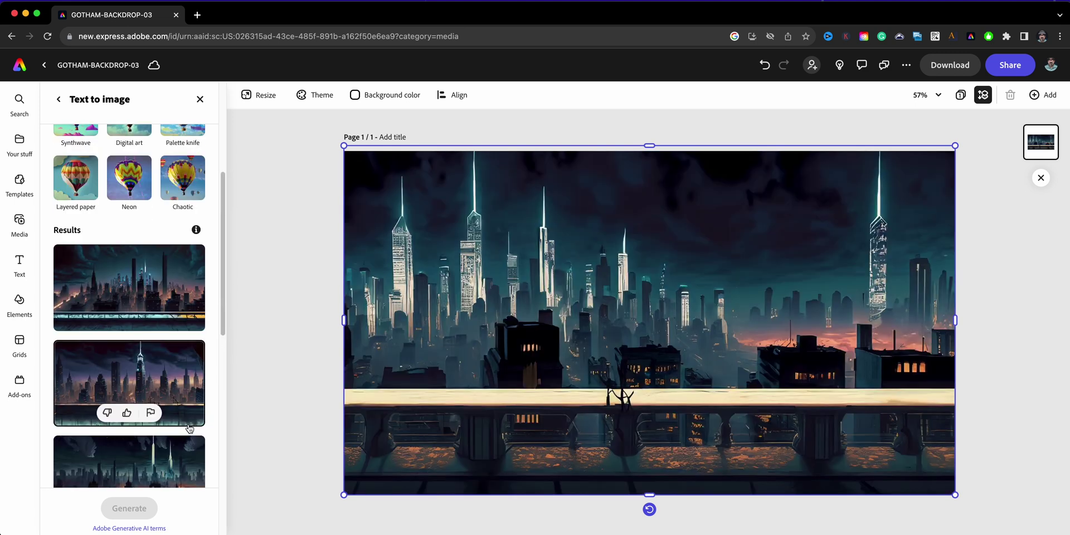
pyautogui.click(183, 320)
pyautogui.scroll(7, 186, 320)
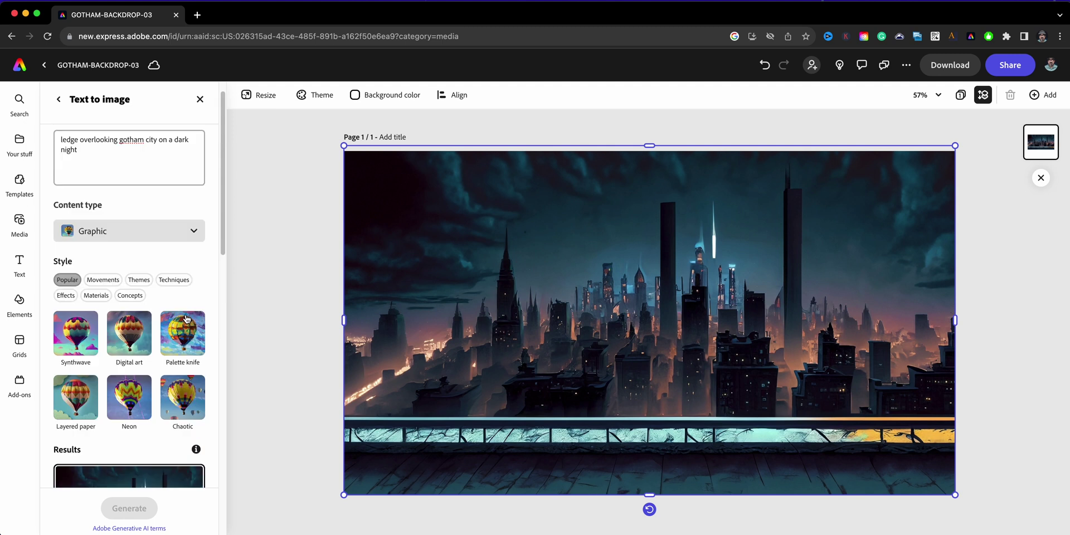
# Regenerate the Gotham skyline with content type None and place the second result on the canvas
pyautogui.scroll(1, 187, 320)
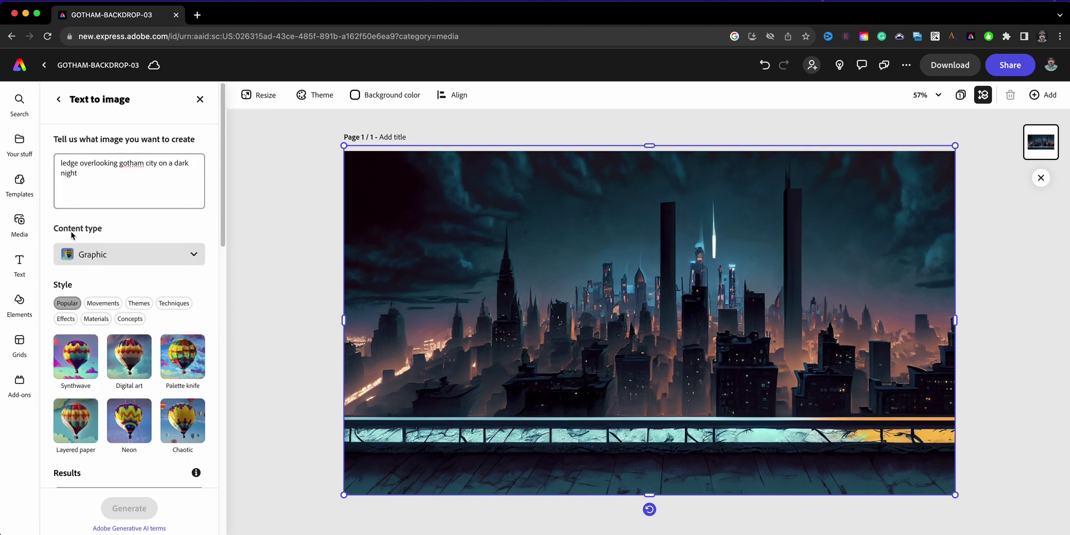
pyautogui.click(117, 258)
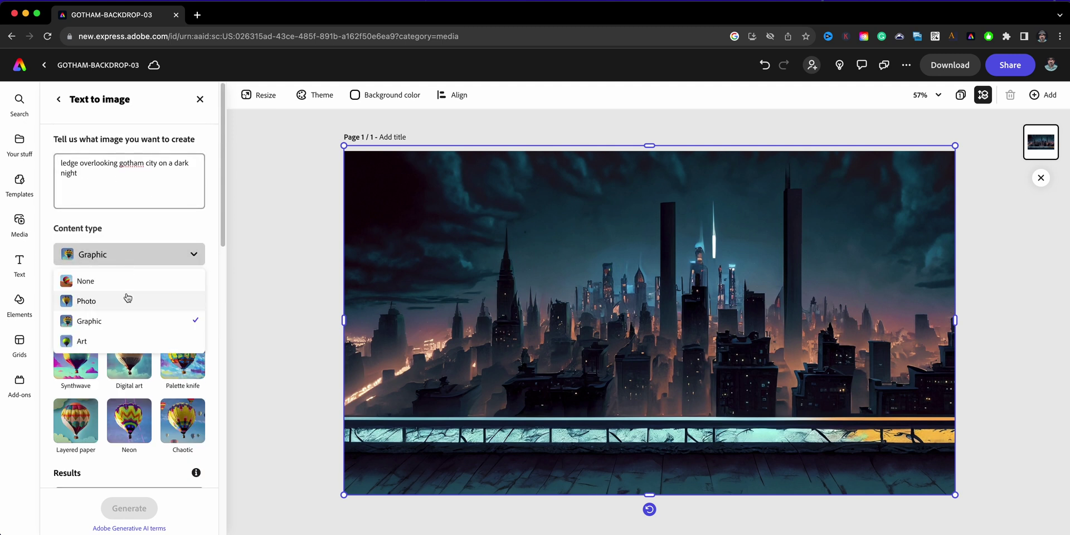
pyautogui.click(129, 287)
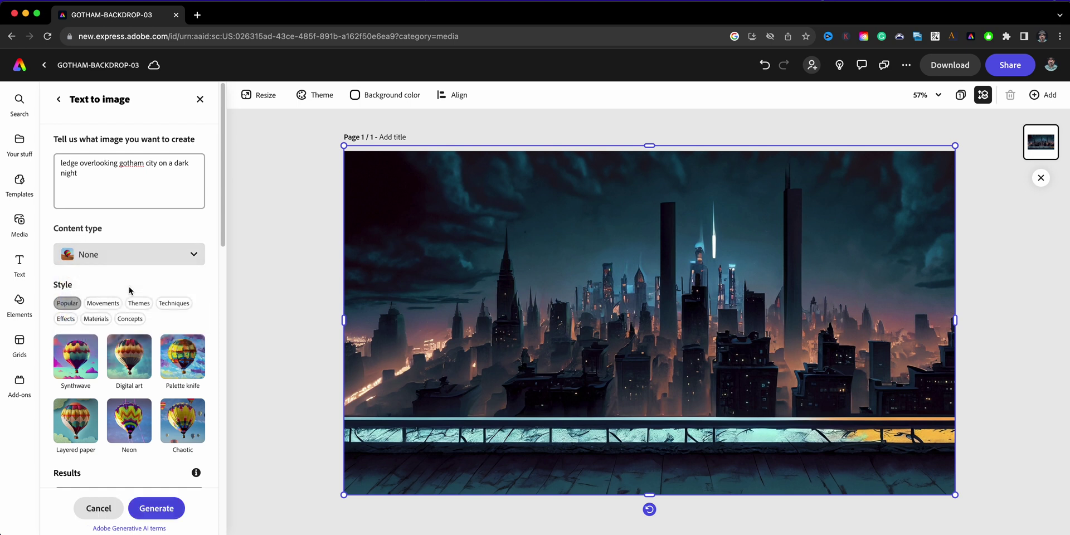
pyautogui.click(173, 503)
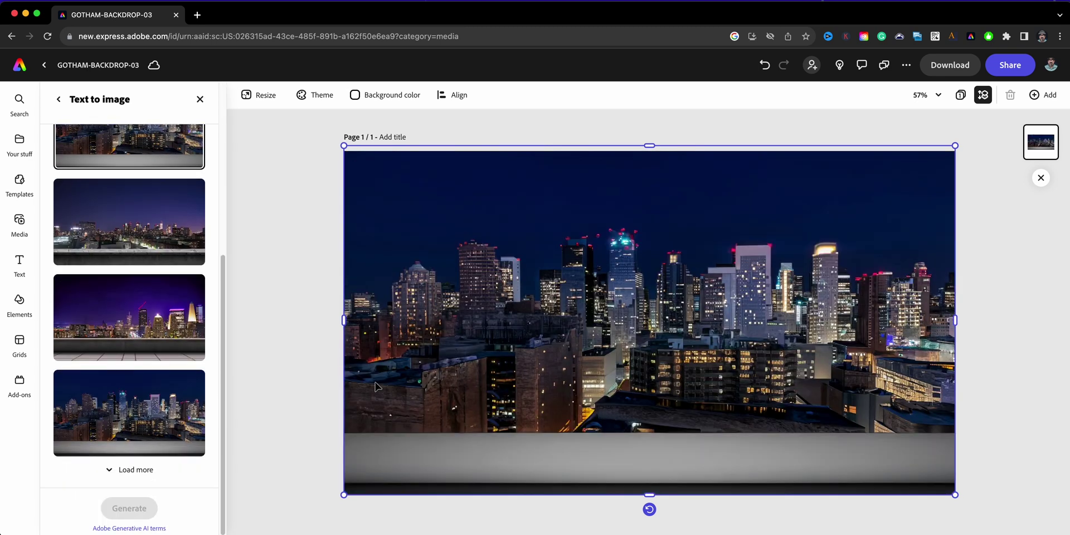
pyautogui.click(134, 228)
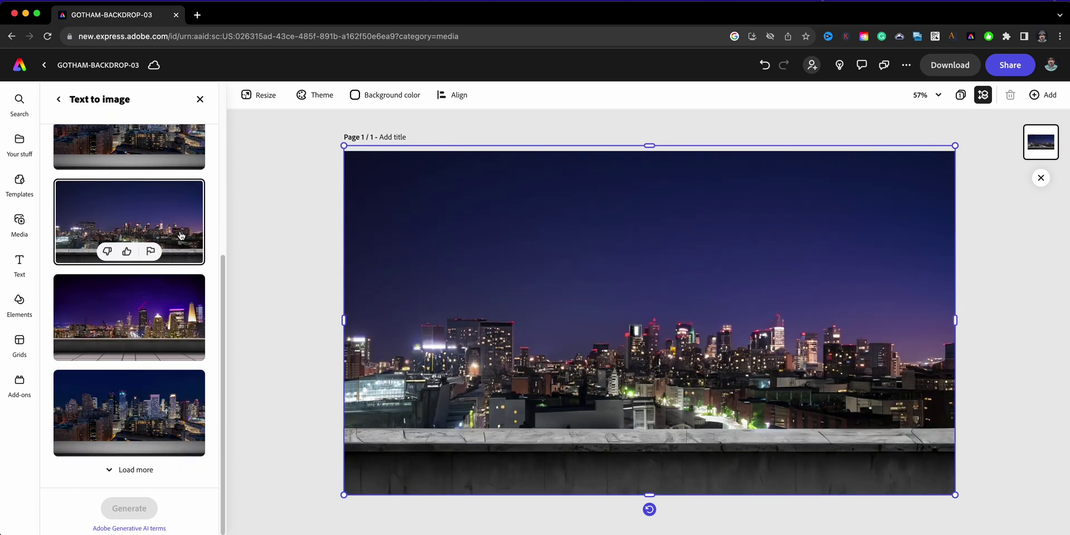
# Switch the Text to image content type back to Graphic
pyautogui.scroll(1, 222, 385)
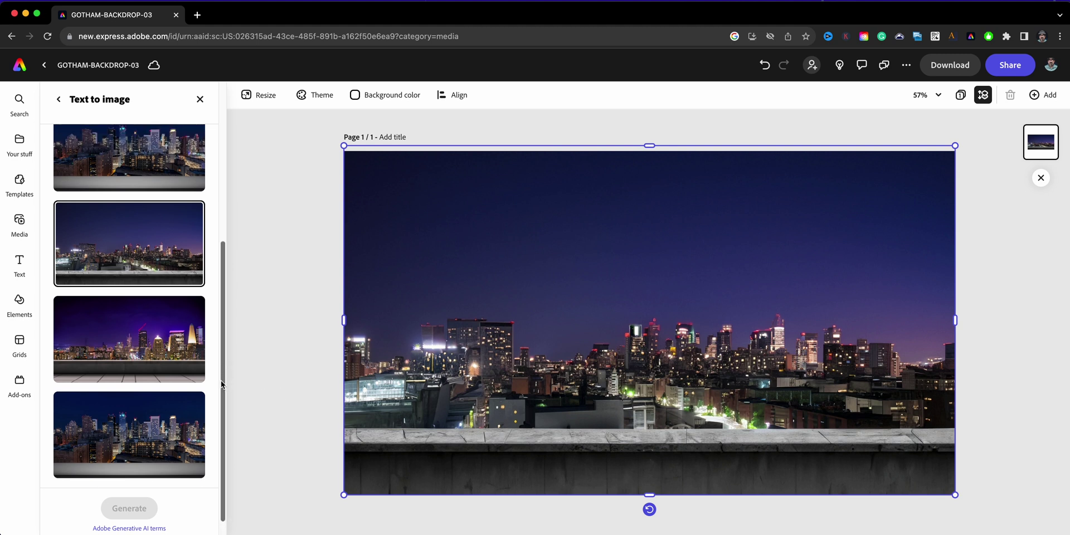
pyautogui.scroll(5, 212, 390)
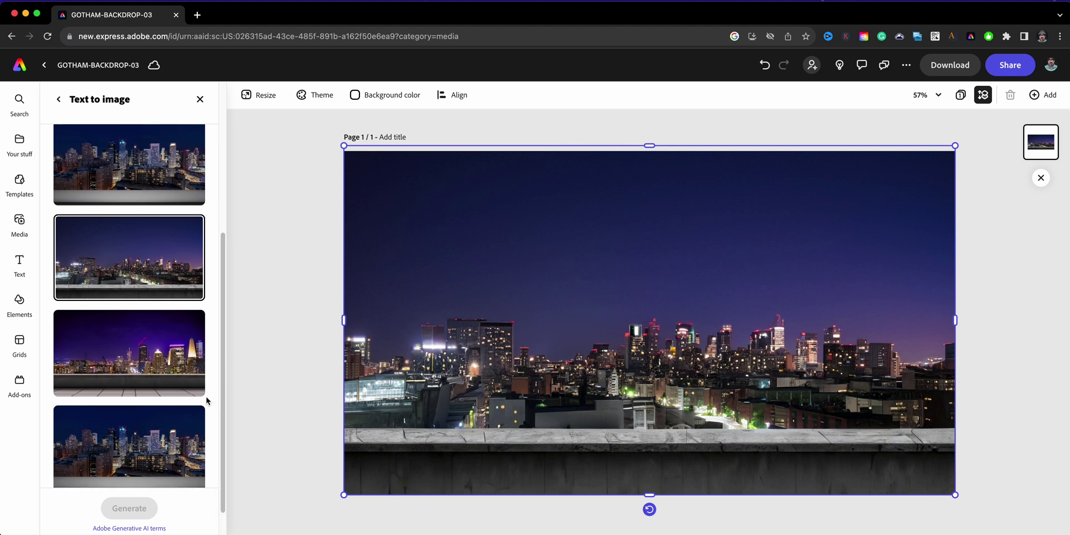
pyautogui.scroll(4, 191, 423)
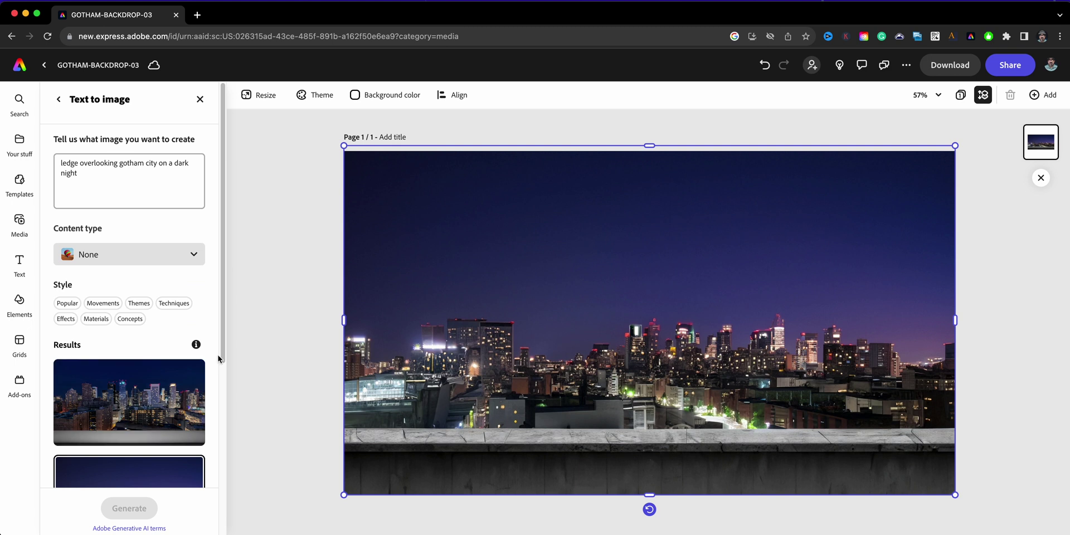
pyautogui.click(196, 256)
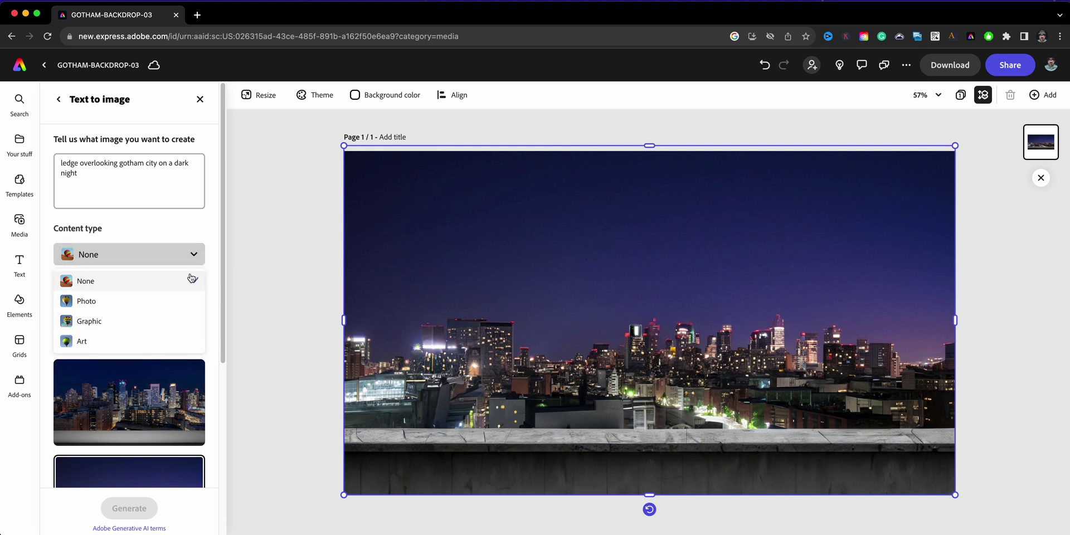
pyautogui.click(165, 321)
# Apply the Digital art style and regenerate the Gotham skyline images
pyautogui.scroll(-2, 147, 343)
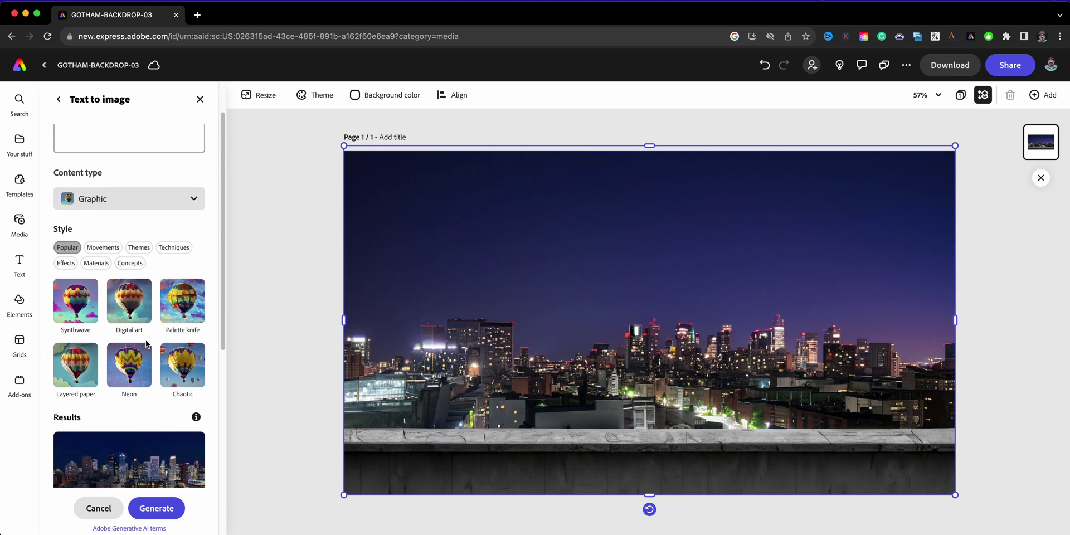
pyautogui.click(128, 313)
pyautogui.scroll(-5, 173, 406)
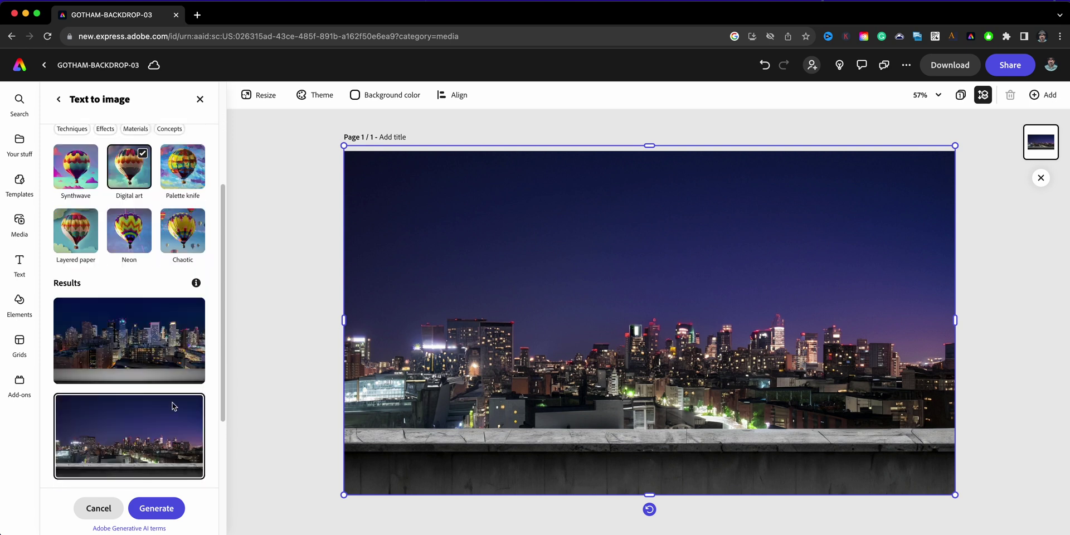
pyautogui.click(154, 498)
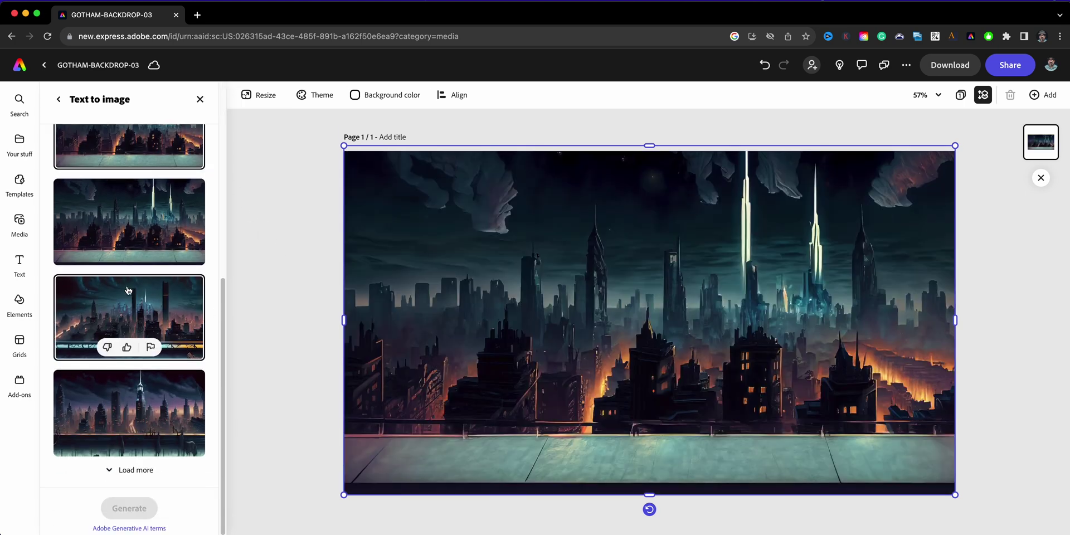
# Place the third Digital art result on the canvas, then clear the Digital art style
pyautogui.scroll(7, 127, 334)
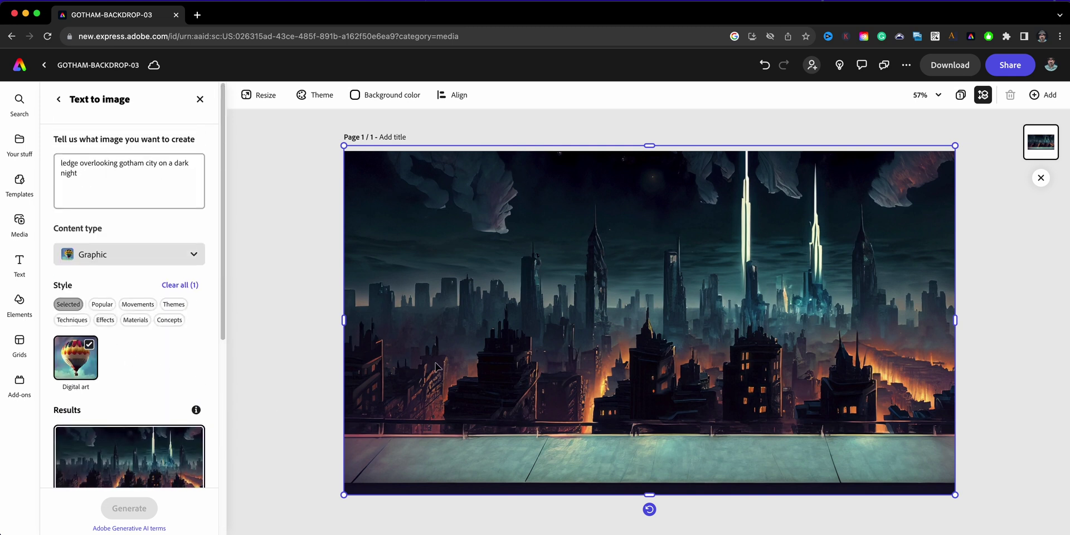
pyautogui.scroll(-3, 202, 427)
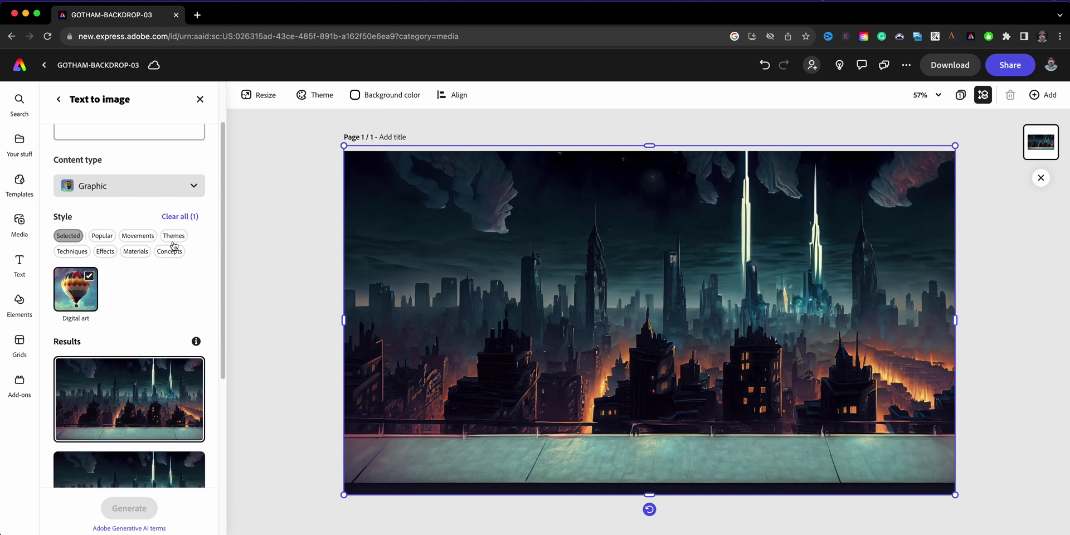
pyautogui.scroll(-8, 167, 251)
pyautogui.click(171, 376)
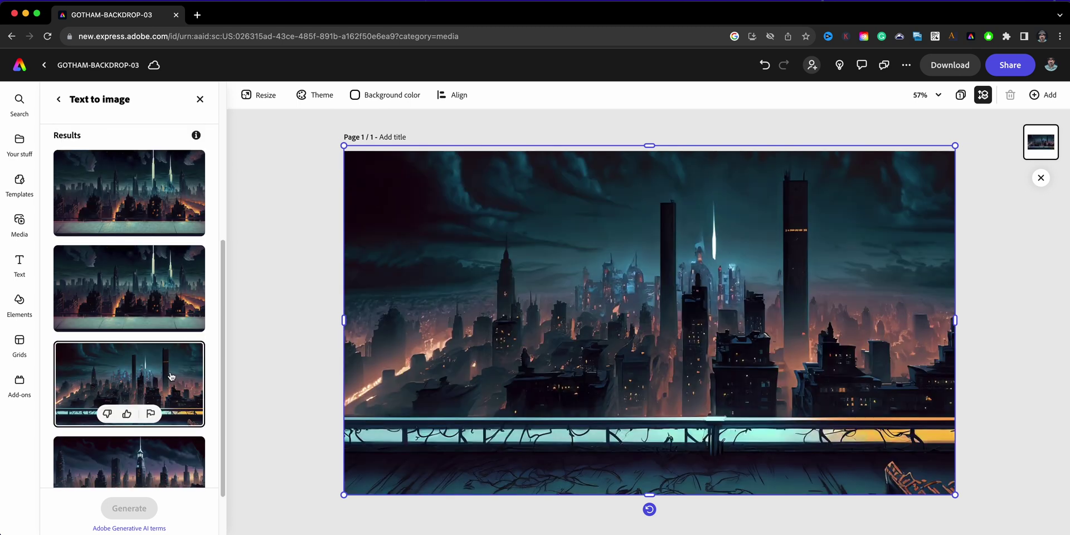
pyautogui.scroll(8, 170, 376)
pyautogui.scroll(2, 170, 376)
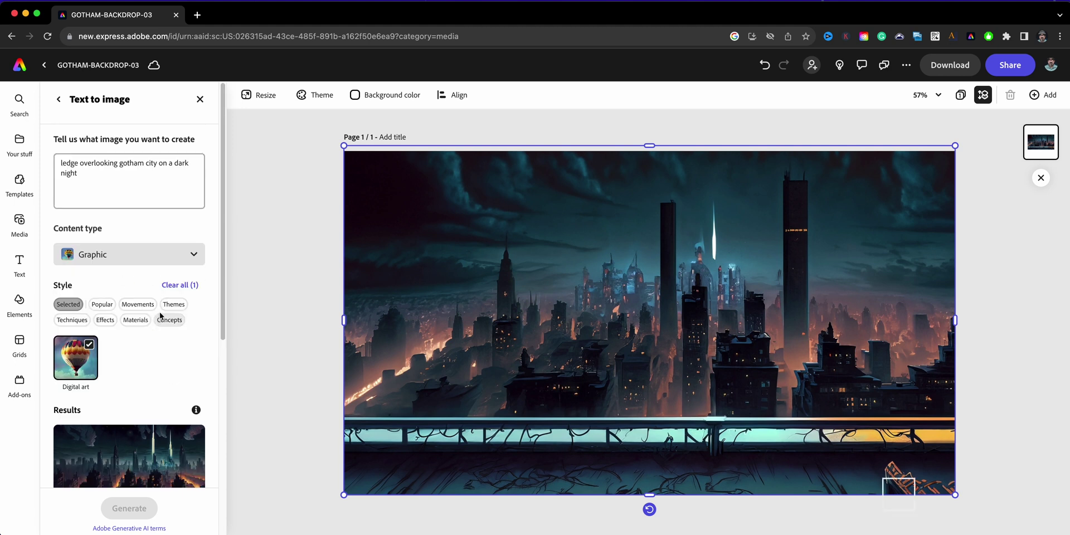
pyautogui.click(181, 287)
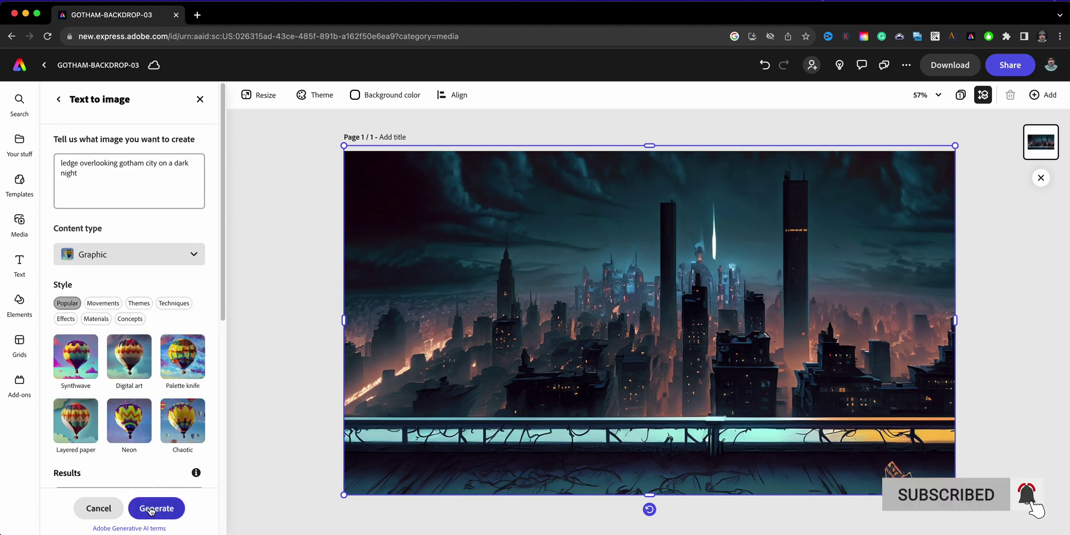
# Generate Synthwave-style skylines, compare the third and fourth results, and place the second
pyautogui.click(74, 354)
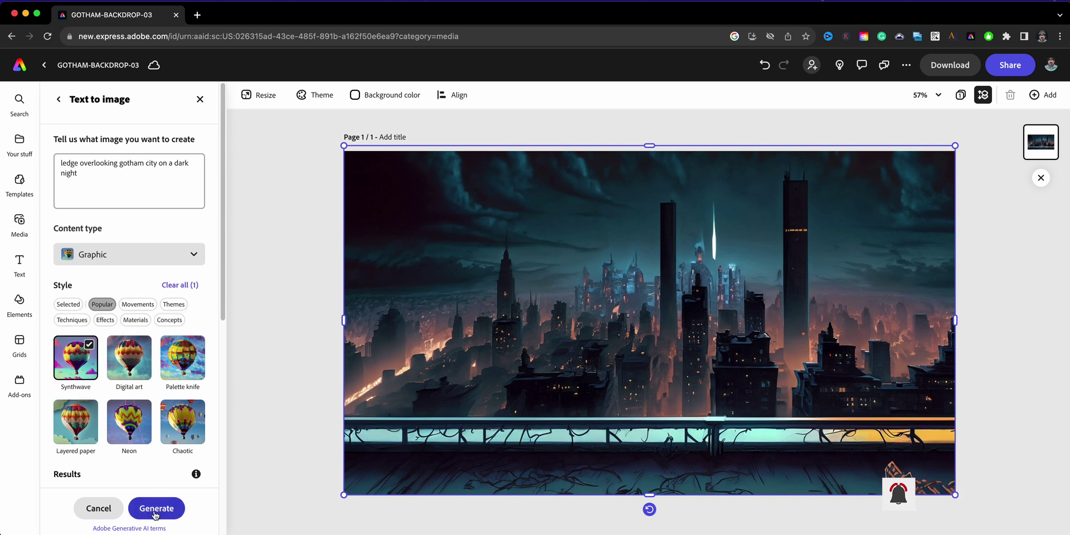
pyautogui.click(156, 509)
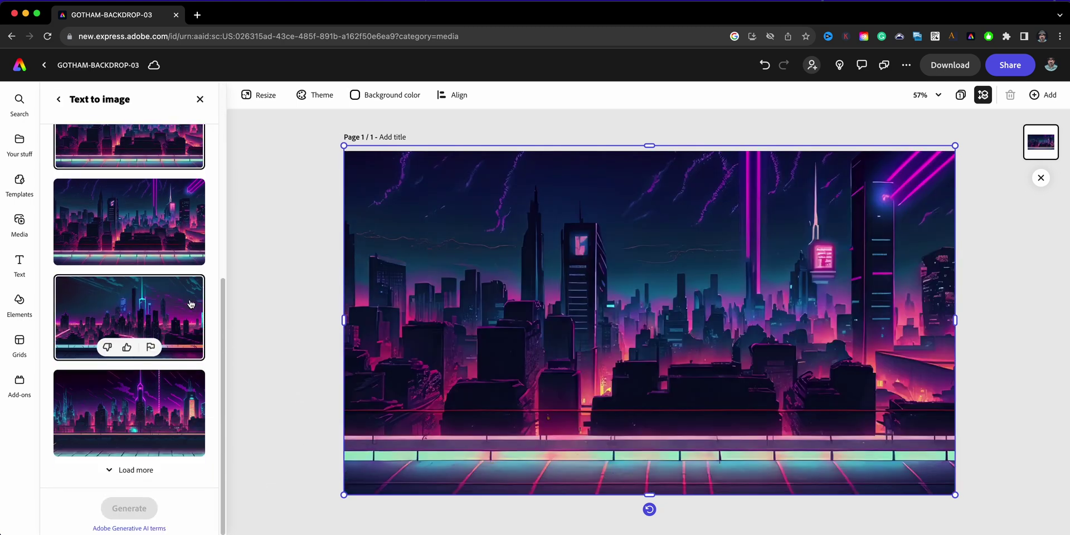
pyautogui.click(190, 303)
pyautogui.click(170, 393)
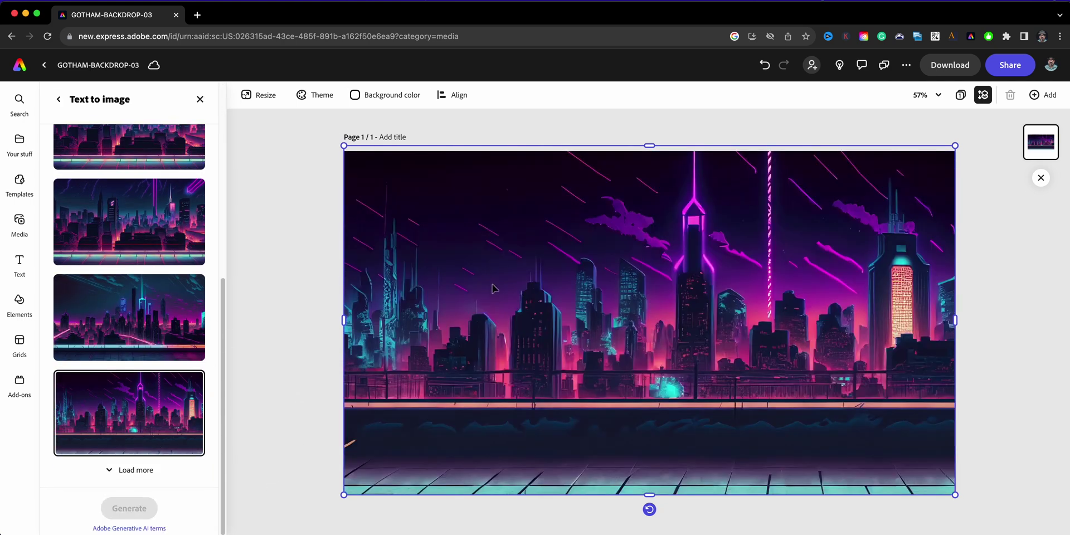
pyautogui.click(186, 189)
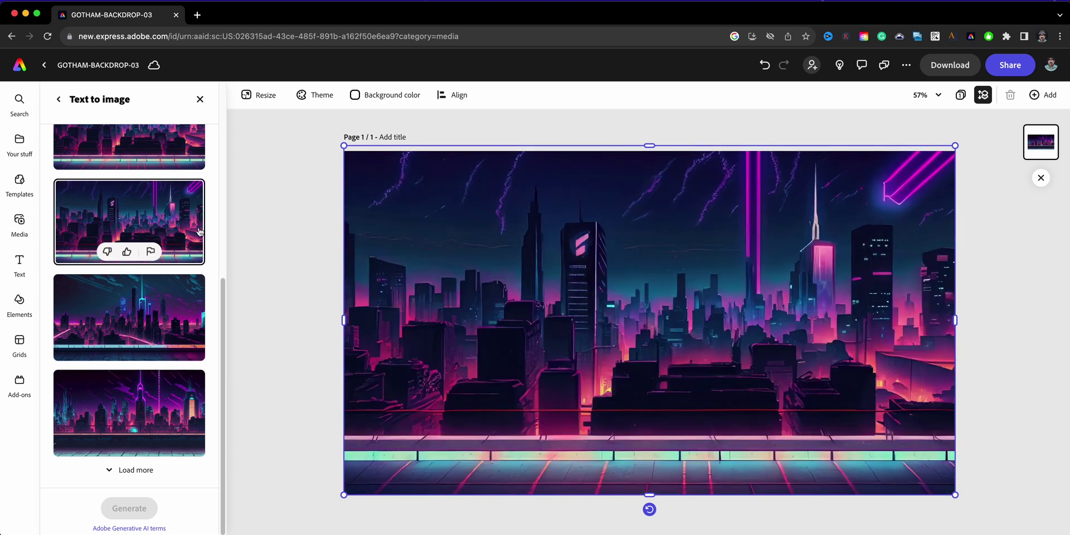
# Remove the Synthwave style from the prompt settings
pyautogui.scroll(4, 198, 231)
pyautogui.moveTo(196, 271)
pyautogui.scroll(2, 196, 271)
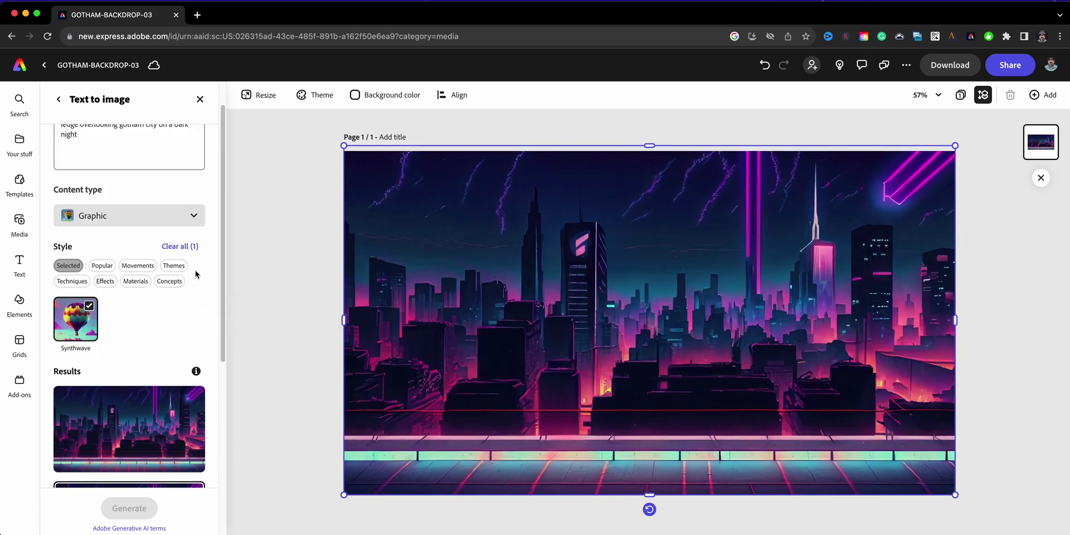
pyautogui.click(97, 312)
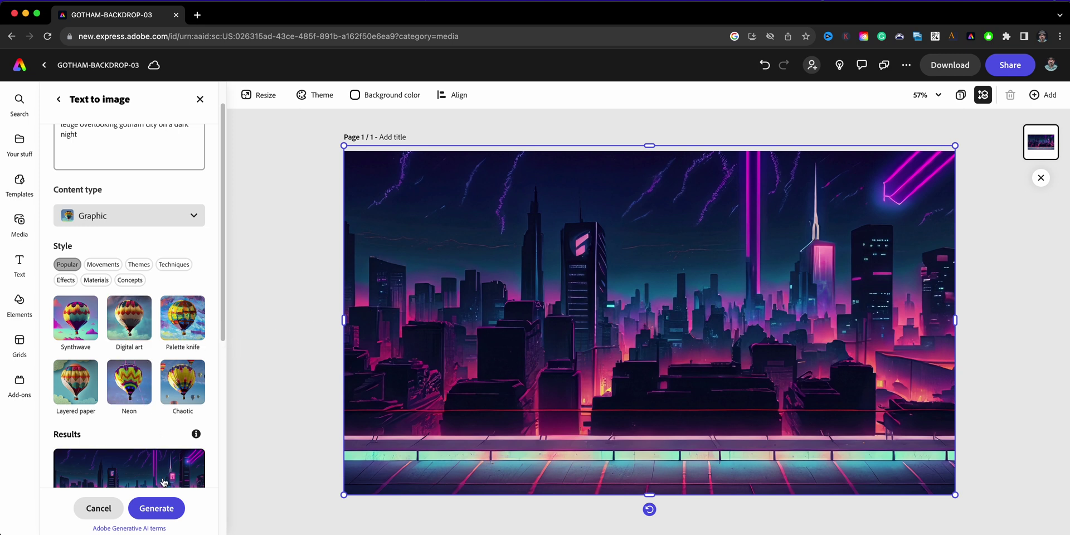
# Regenerate the Gotham skyline with no style and browse the new teal-and-amber results
pyautogui.click(157, 508)
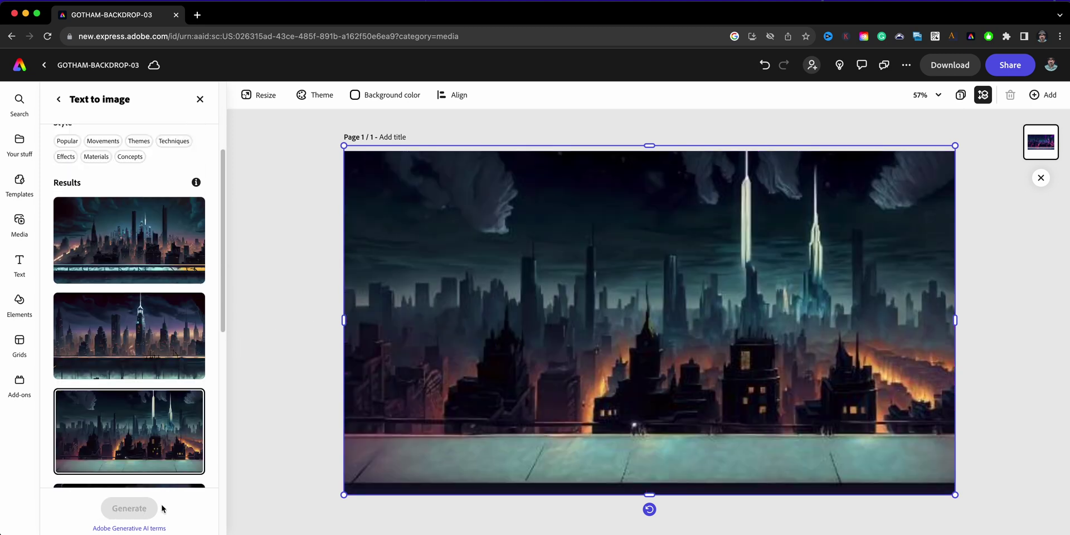
pyautogui.scroll(-5, 146, 353)
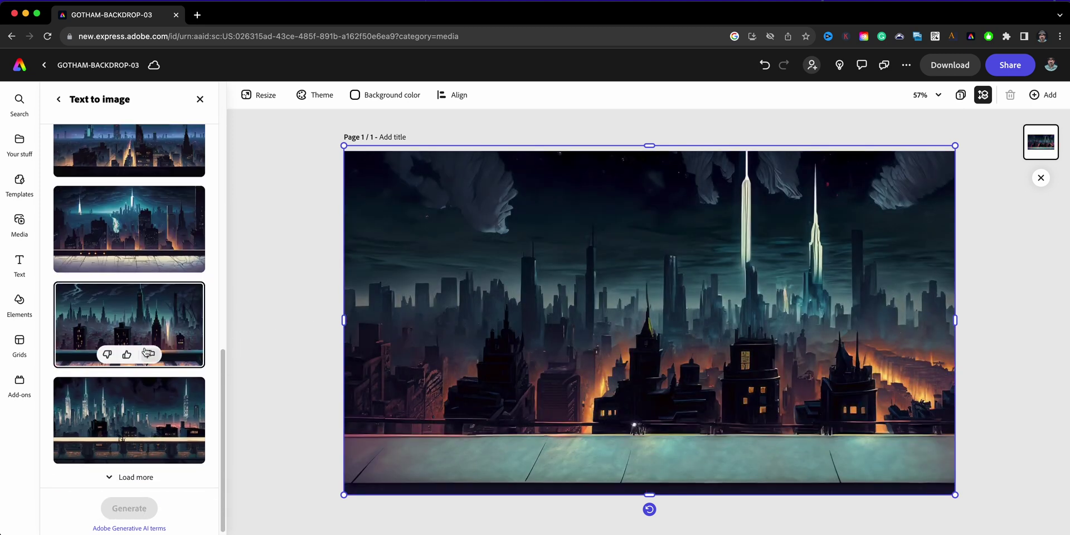
pyautogui.scroll(5, 146, 352)
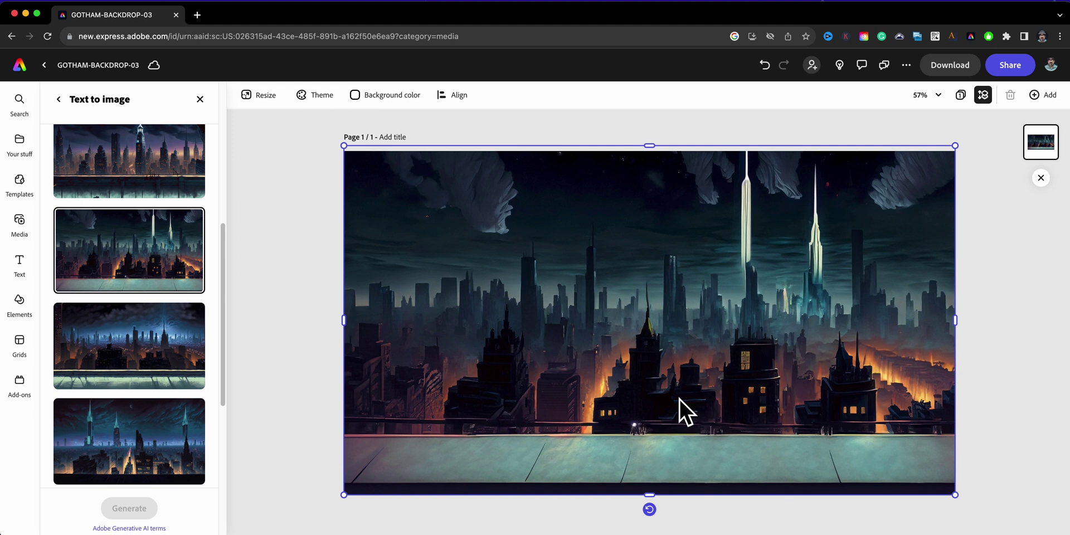
pyautogui.moveTo(171, 405)
pyautogui.scroll(6, 172, 405)
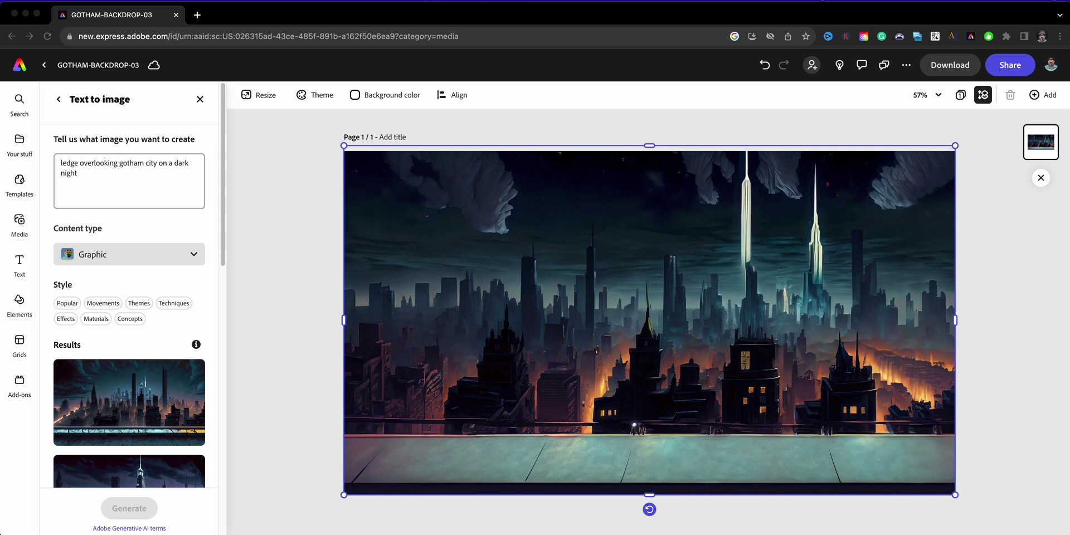
pyautogui.click(298, 184)
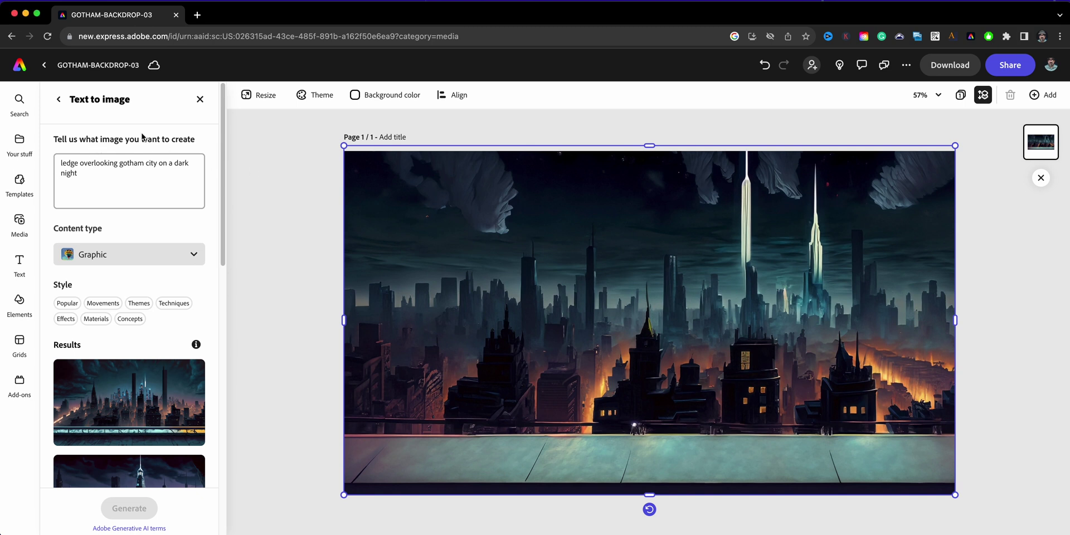
# From the home page, paste the samurai panda prompt into Text to image and generate
pyautogui.click(21, 66)
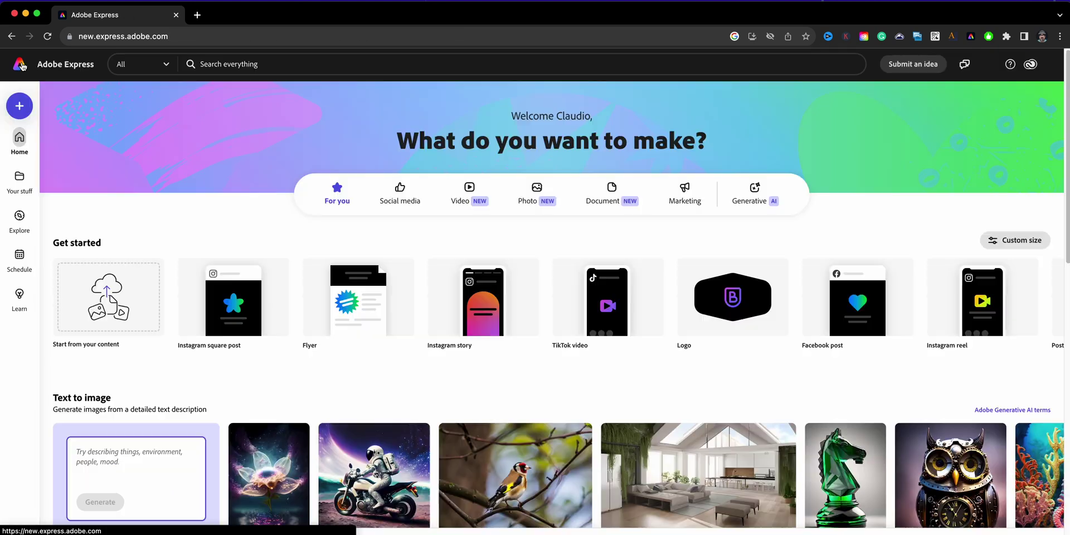
pyautogui.scroll(-5, 89, 251)
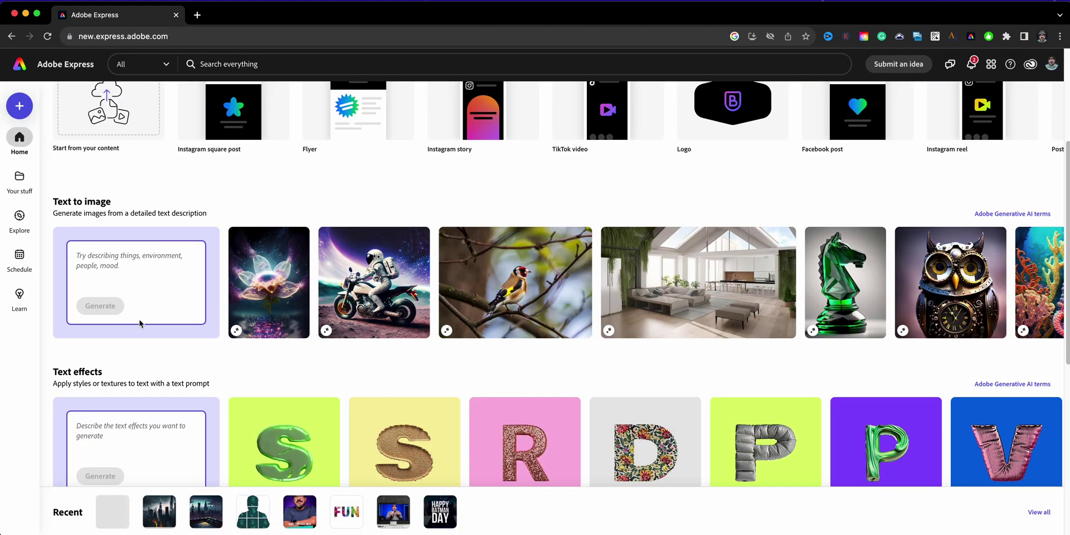
pyautogui.click(145, 262)
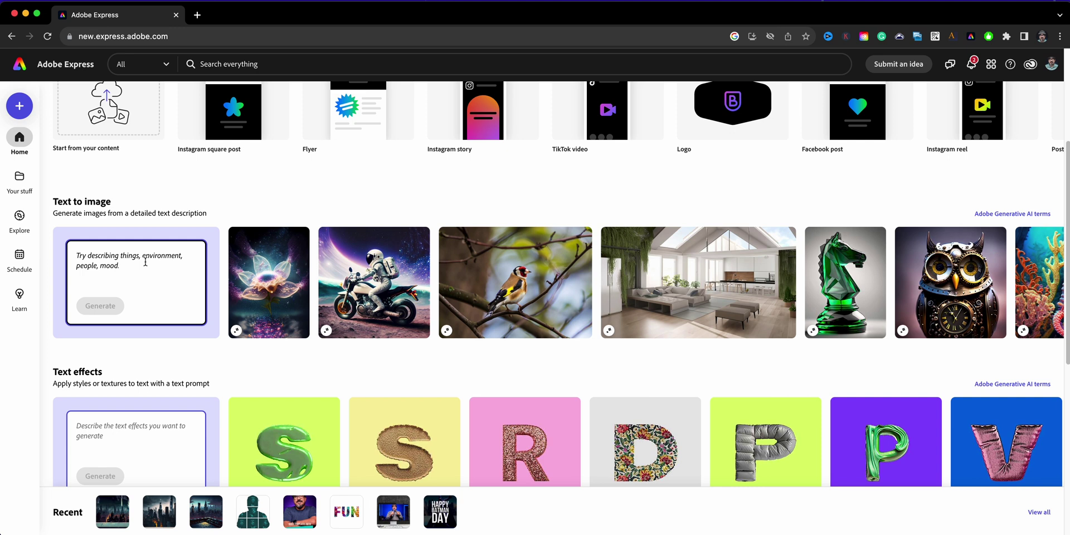
pyautogui.write('Samurai panda wearing red sunglasses eating a slice of pizza sitting on a bench in the jungle')
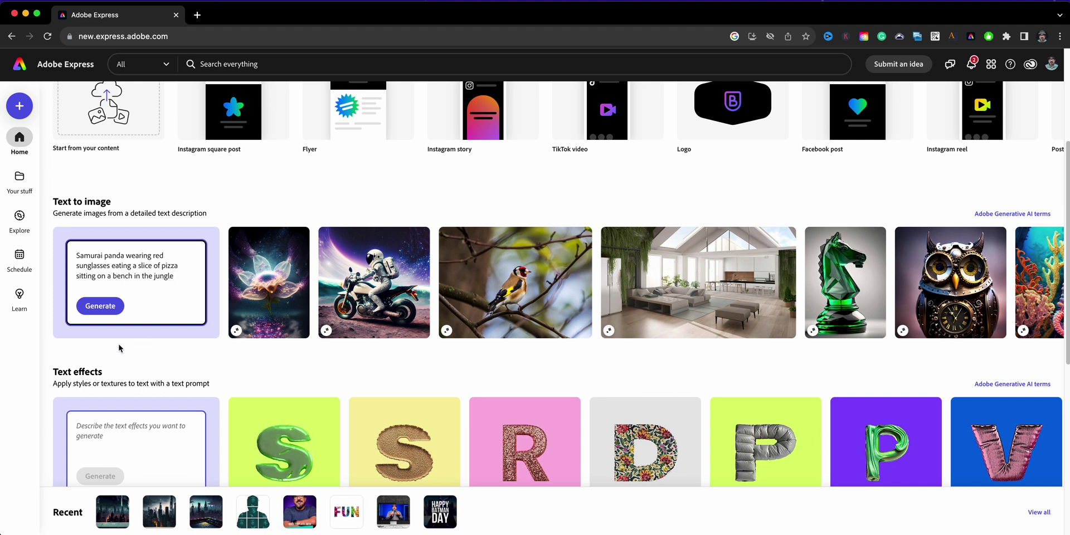
pyautogui.click(113, 308)
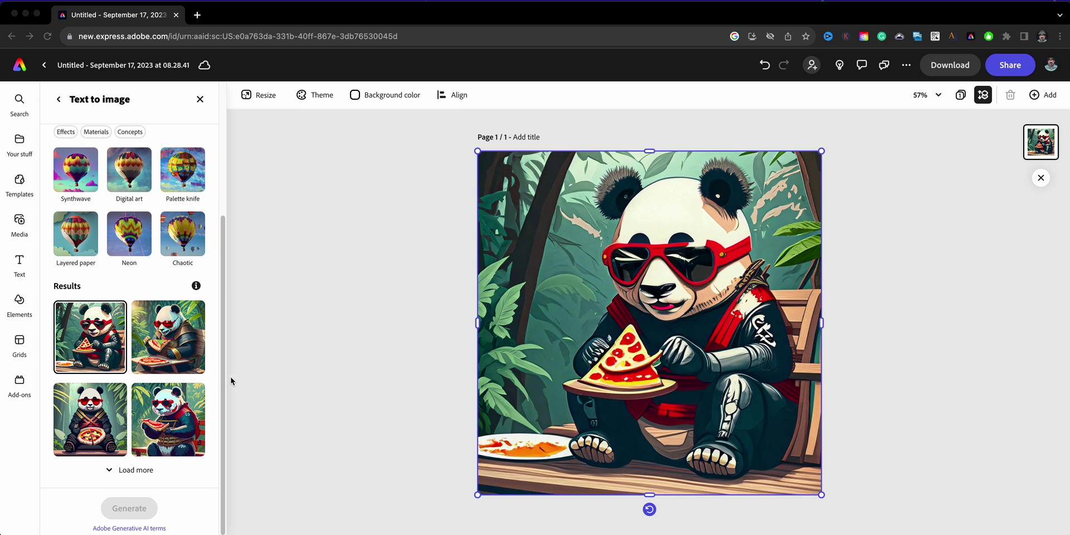
# Scroll up the Text to image panel of the new samurai panda design
pyautogui.scroll(5, 195, 398)
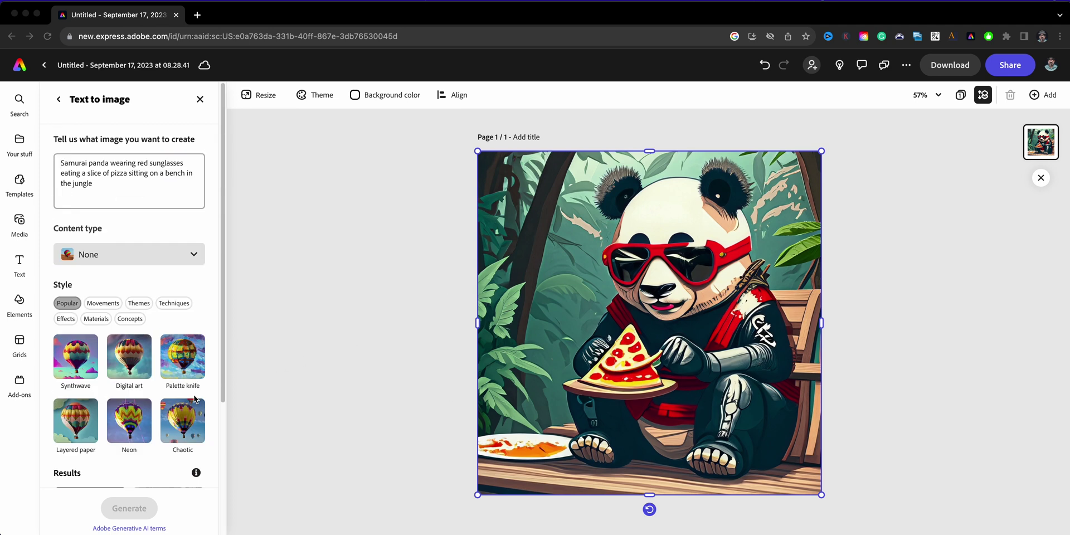
# Set content type to Photo, regenerate the panda, and place the first photo result
pyautogui.click(188, 261)
pyautogui.click(146, 300)
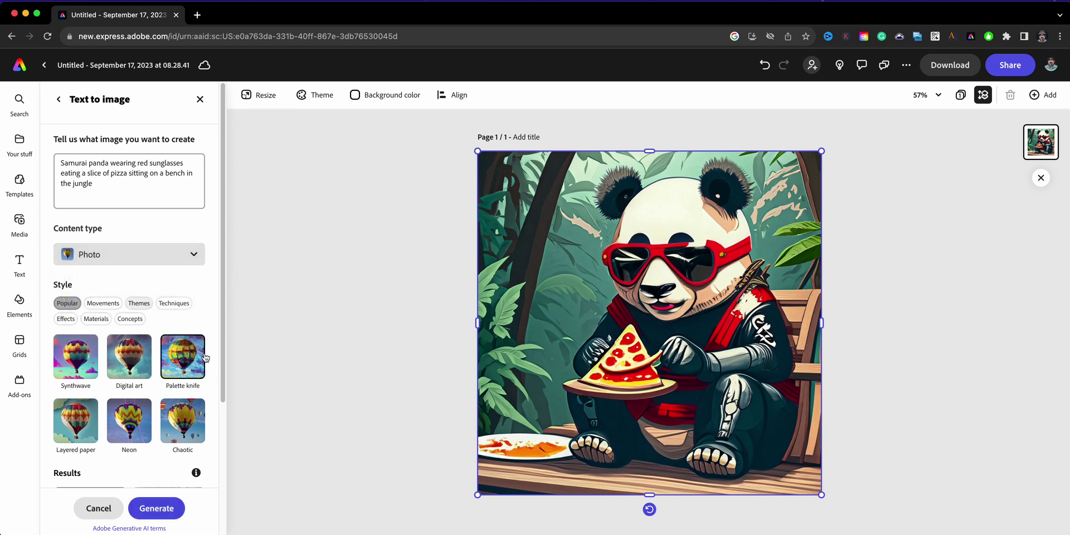
pyautogui.click(161, 509)
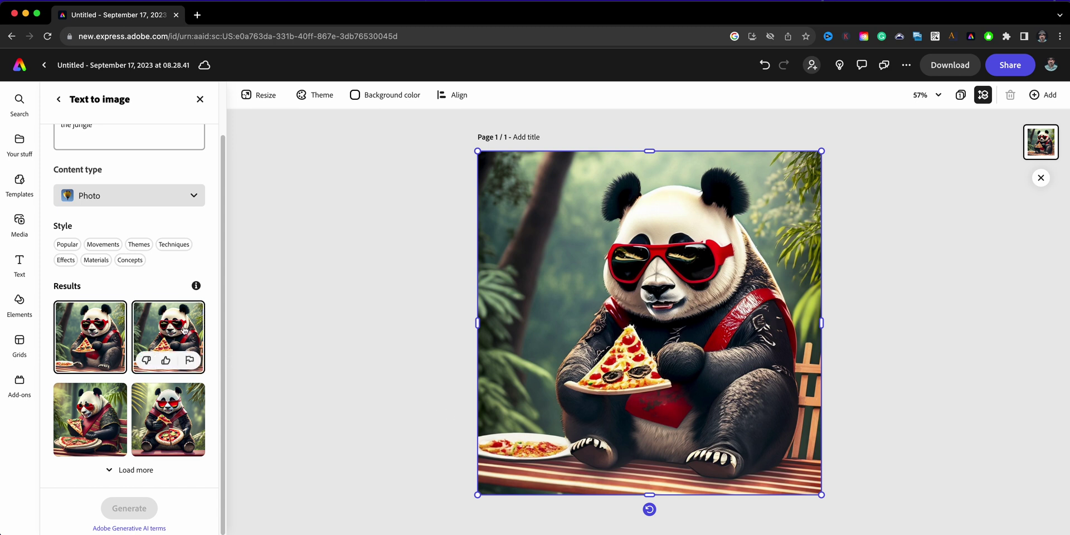
pyautogui.click(187, 416)
pyautogui.click(108, 399)
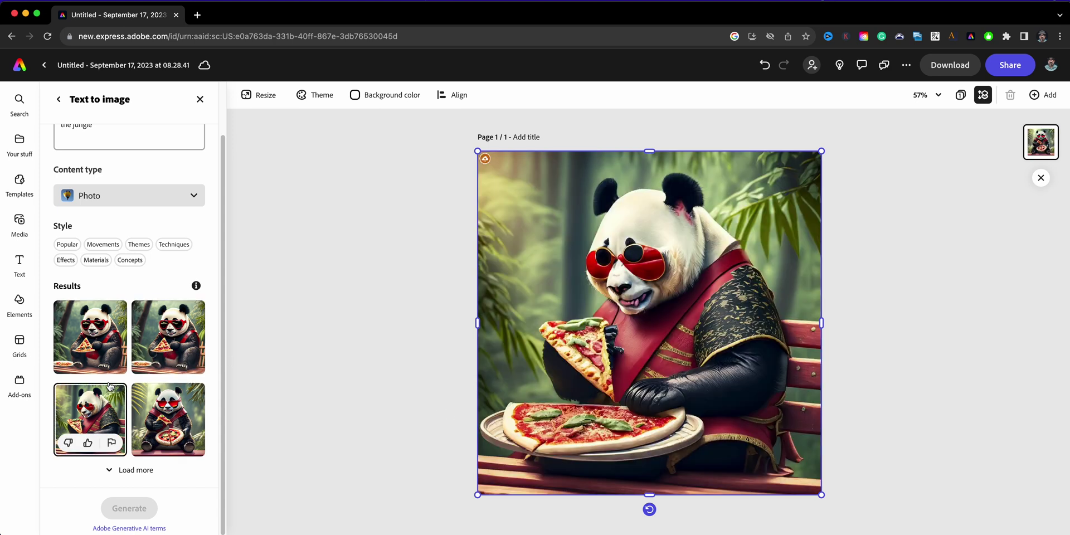
pyautogui.click(103, 320)
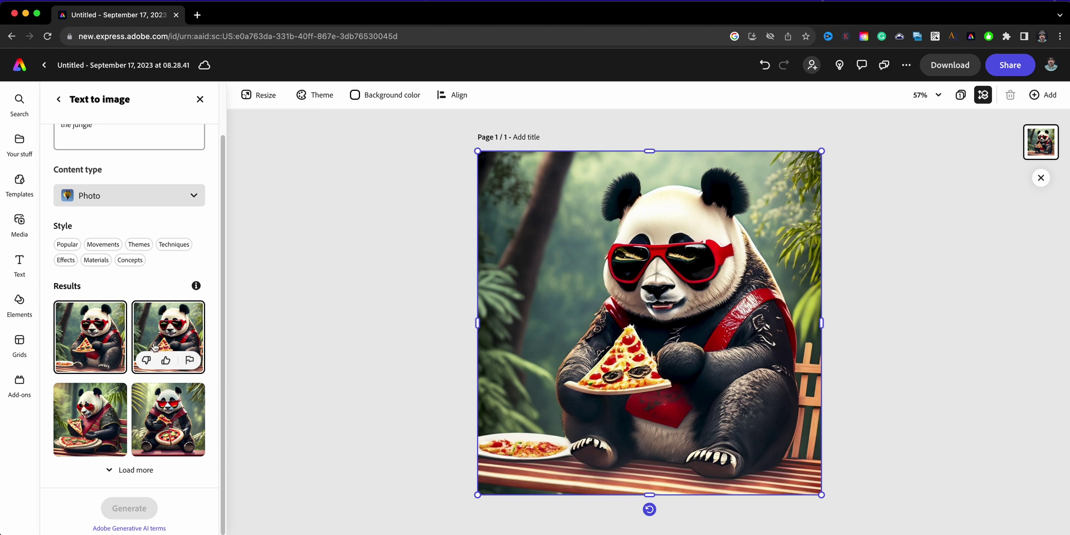
pyautogui.scroll(2, 150, 351)
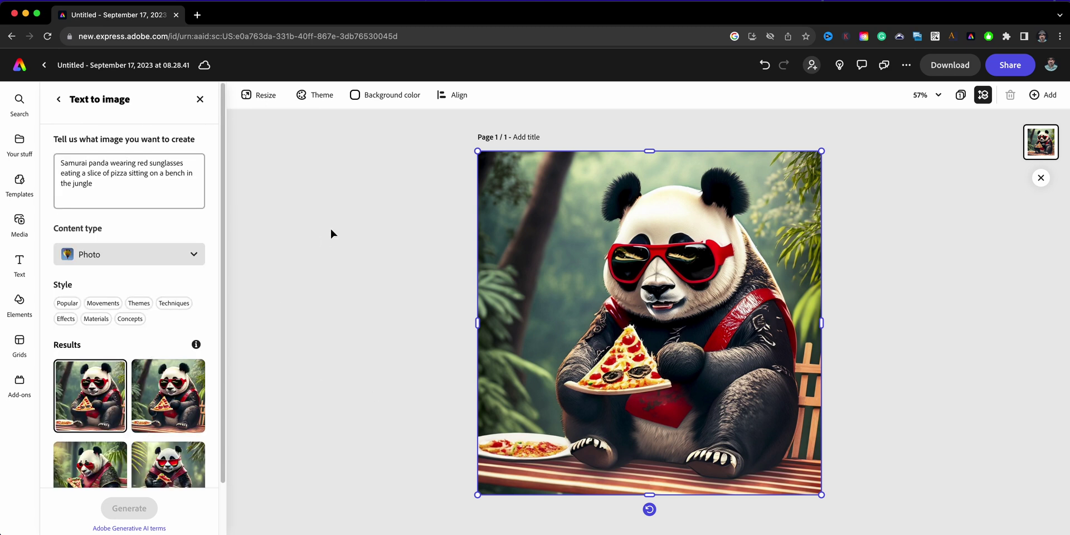